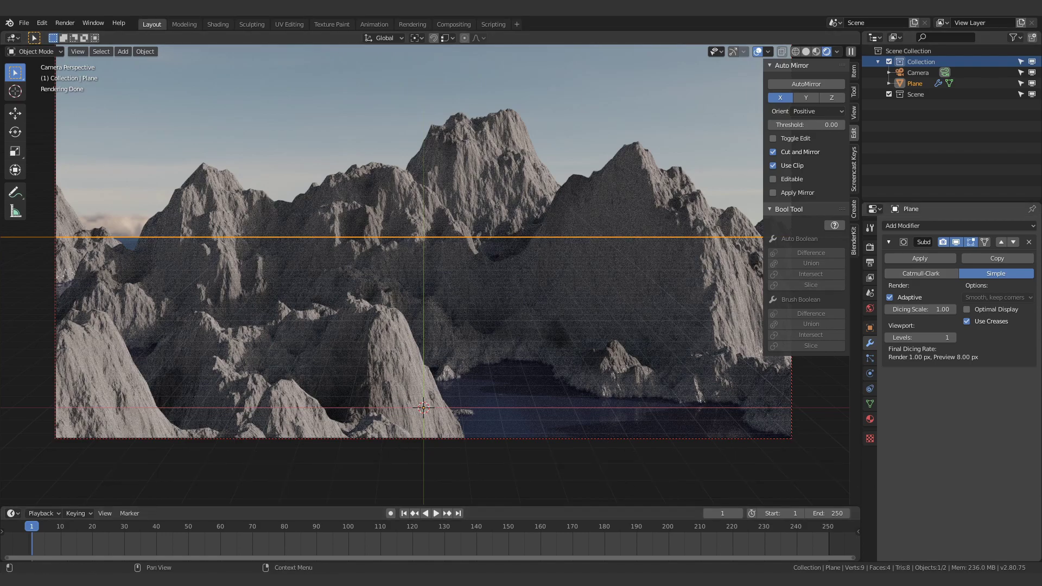
# Turn off Adaptive and set the terrain's render and viewport subdivision levels to 5
pyautogui.click(890, 298)
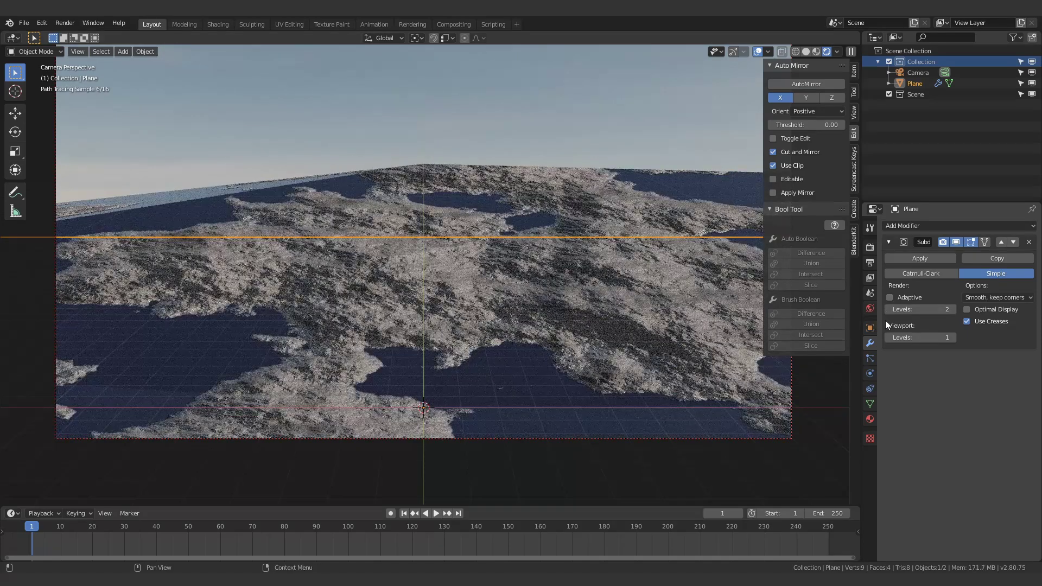
pyautogui.doubleClick(920, 309)
pyautogui.write('5')
pyautogui.press('Return')
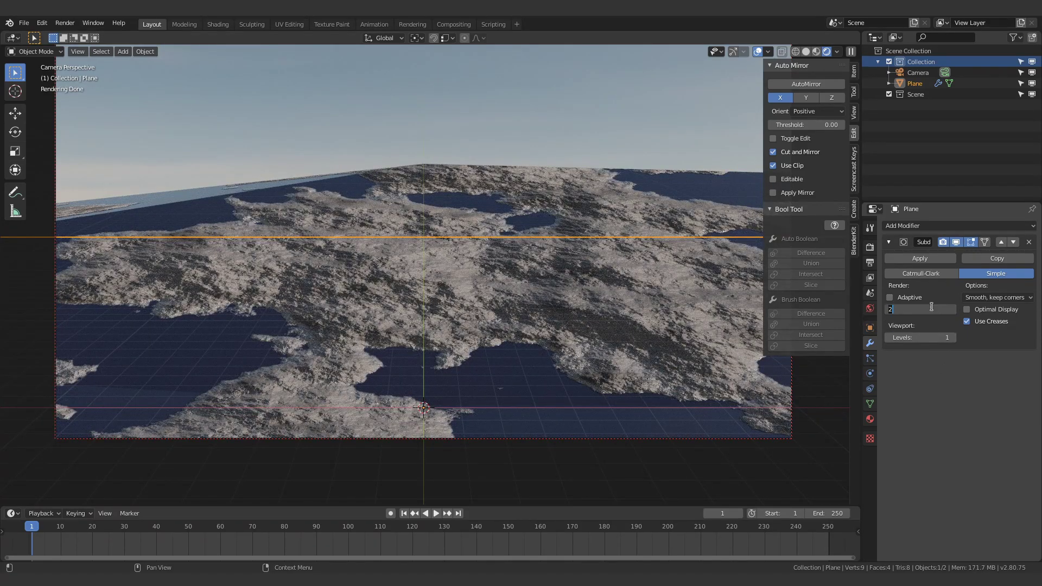
pyautogui.doubleClick(923, 337)
pyautogui.write('5')
pyautogui.press('Return')
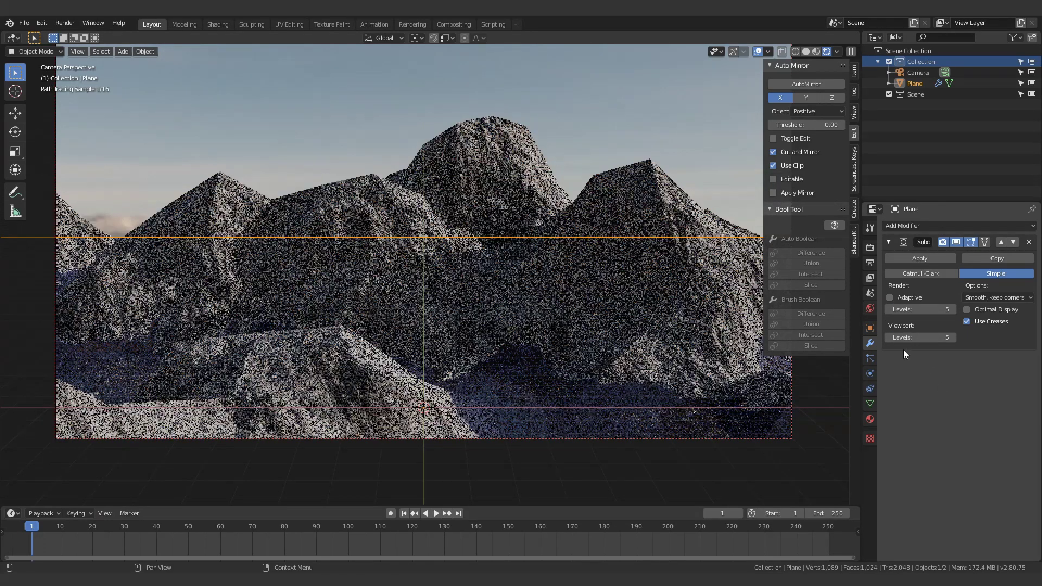
# Set the Cycles render device to CPU in the Render properties
pyautogui.click(871, 247)
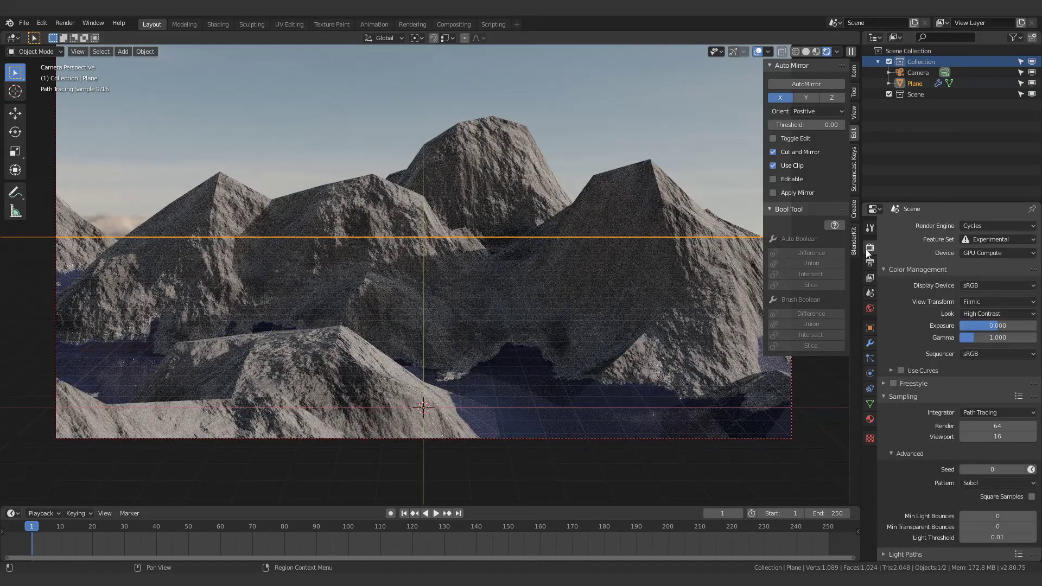
pyautogui.click(995, 250)
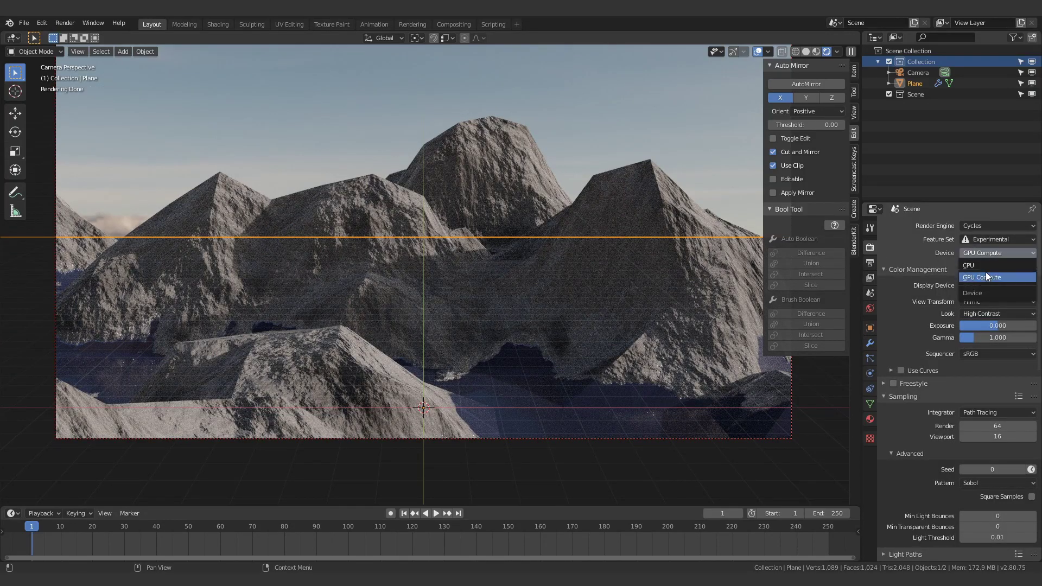
pyautogui.click(985, 268)
# Render the mountain frame on the CPU, then close the Render Result after 14 of 510 tiles
pyautogui.press('F12')
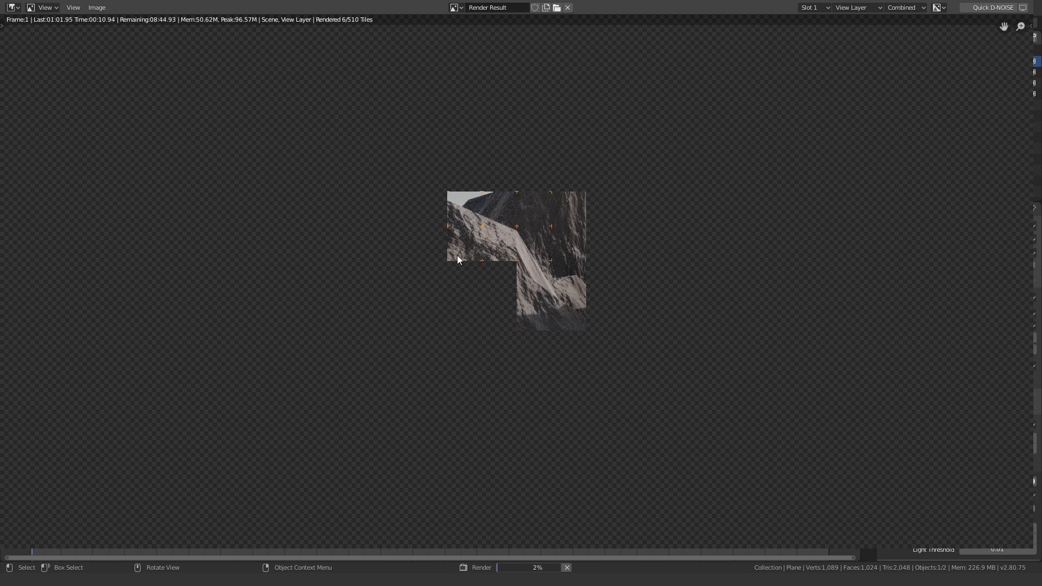
pyautogui.scroll(-1, 458, 260)
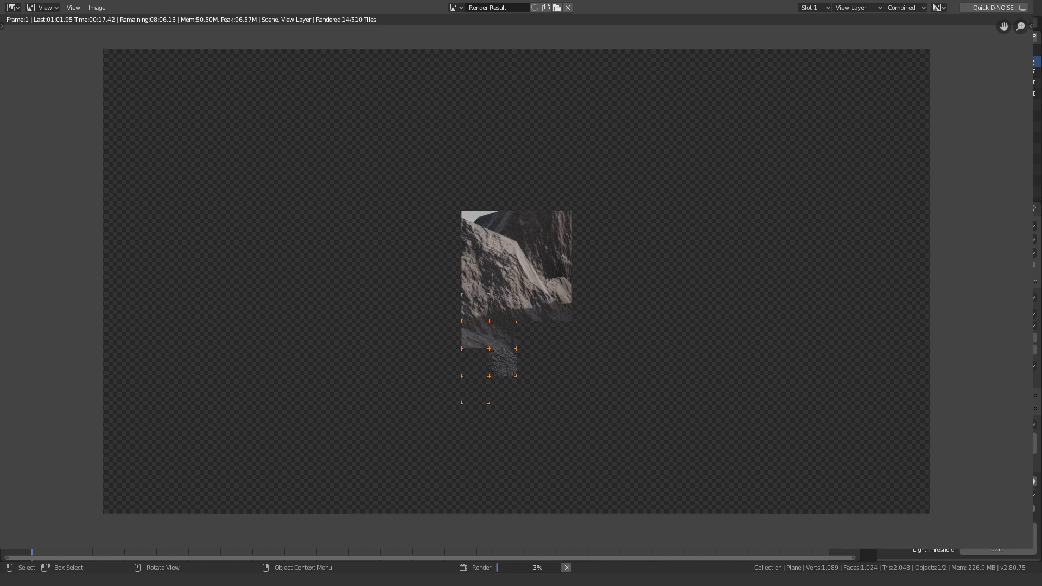
pyautogui.press('Escape')
# Switch the render device to GPU Compute, run a test render, and stop it partway
pyautogui.click(979, 253)
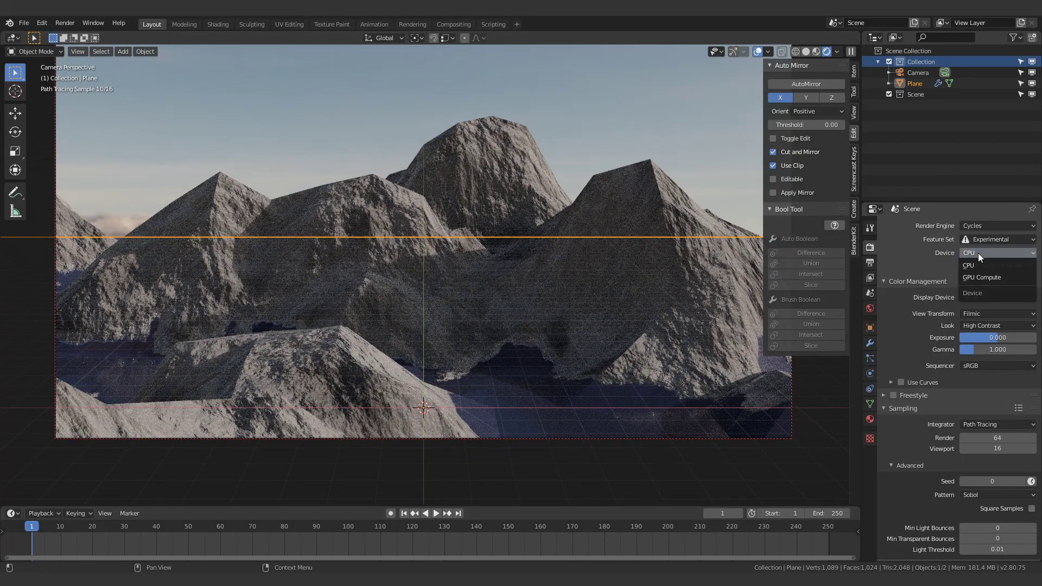
pyautogui.click(981, 277)
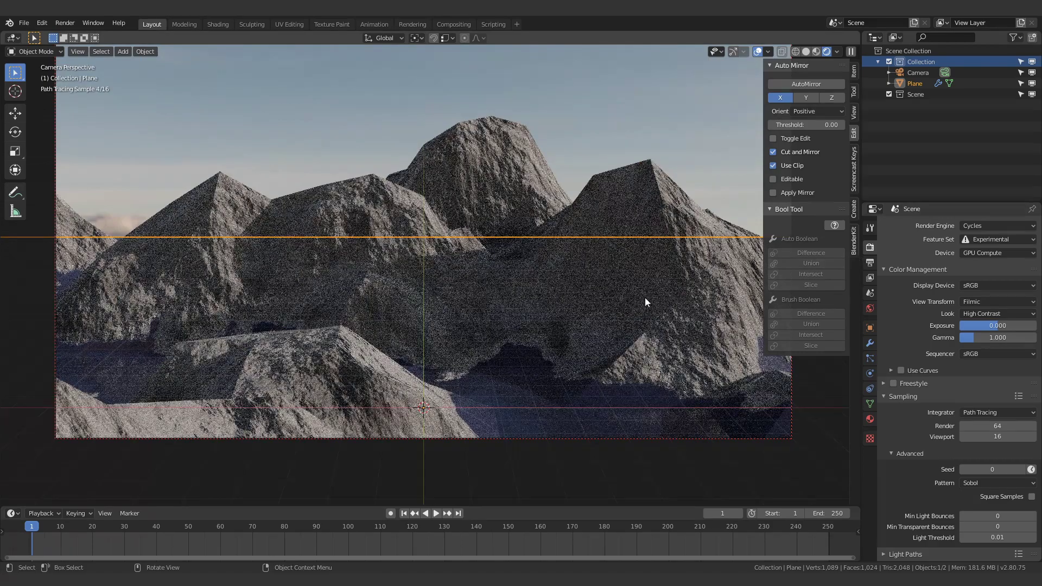
pyautogui.press('F12')
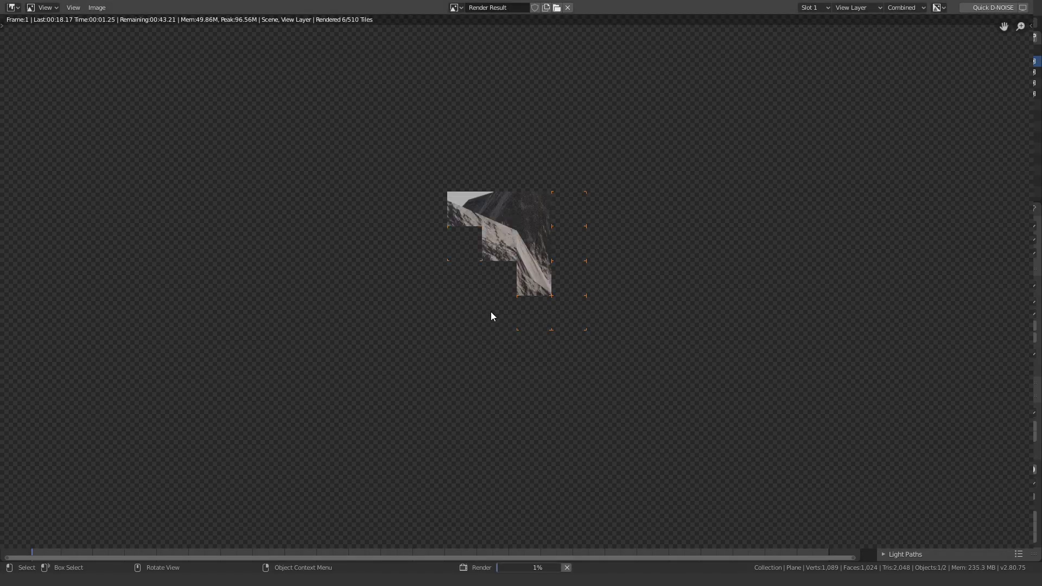
pyautogui.scroll(-2, 492, 315)
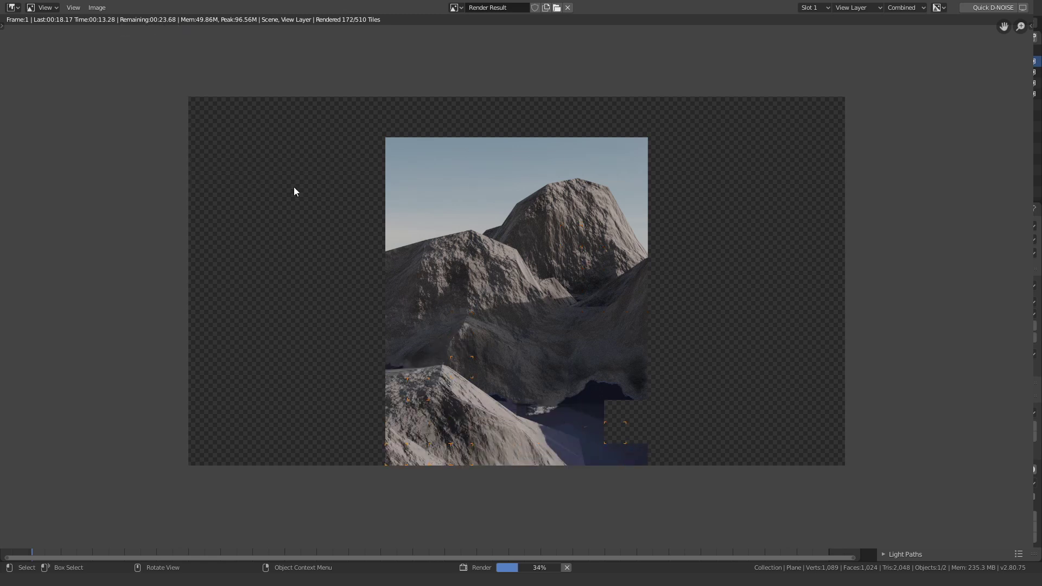
pyautogui.press('Escape')
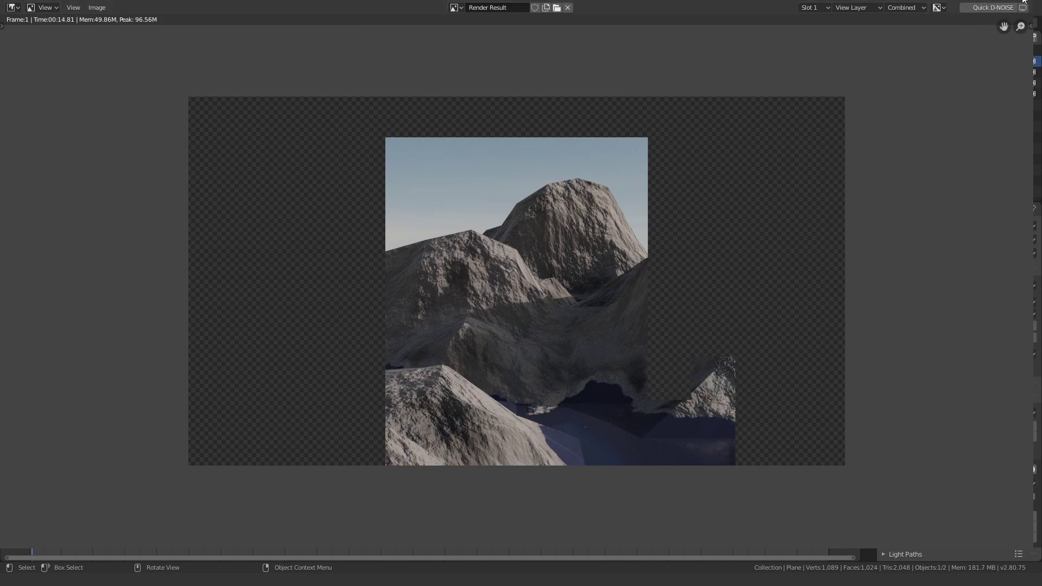
pyautogui.press('Escape')
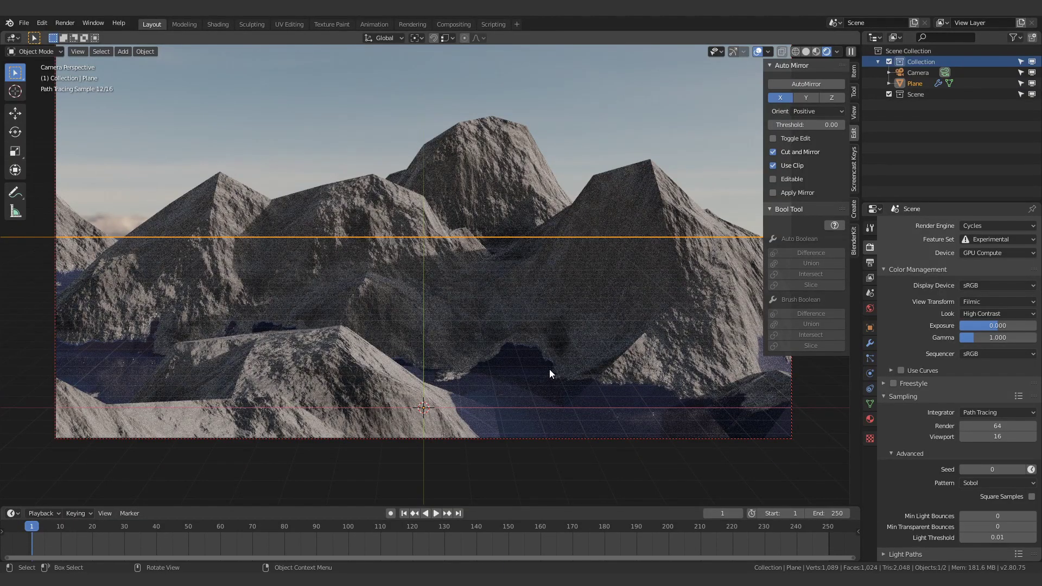
pyautogui.scroll(1, 550, 373)
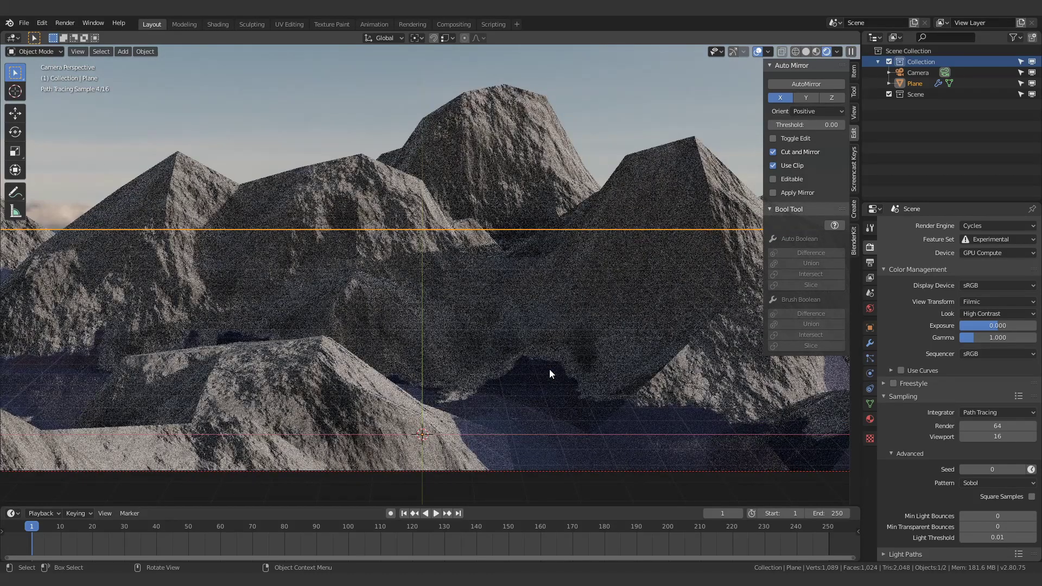
pyautogui.scroll(-1, 549, 371)
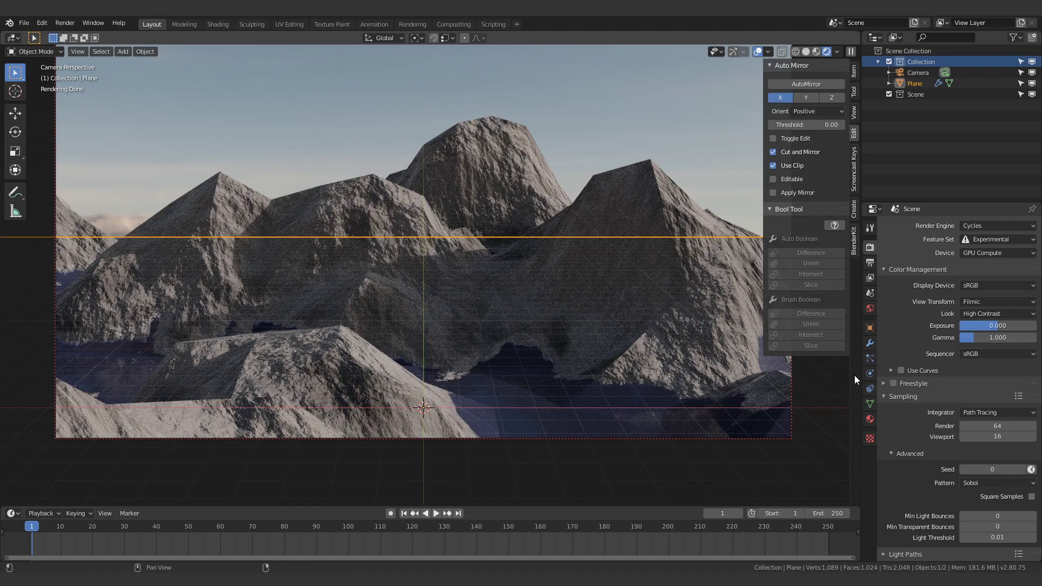
# Re-enable Adaptive in the terrain's Subdivision modifier at dicing scale 1.00
pyautogui.click(870, 343)
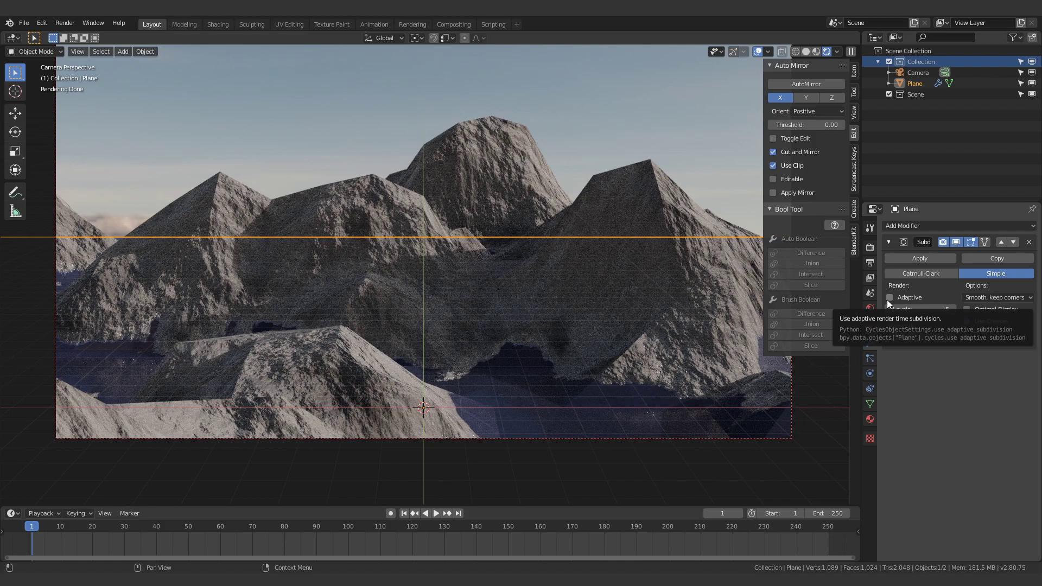
pyautogui.click(890, 297)
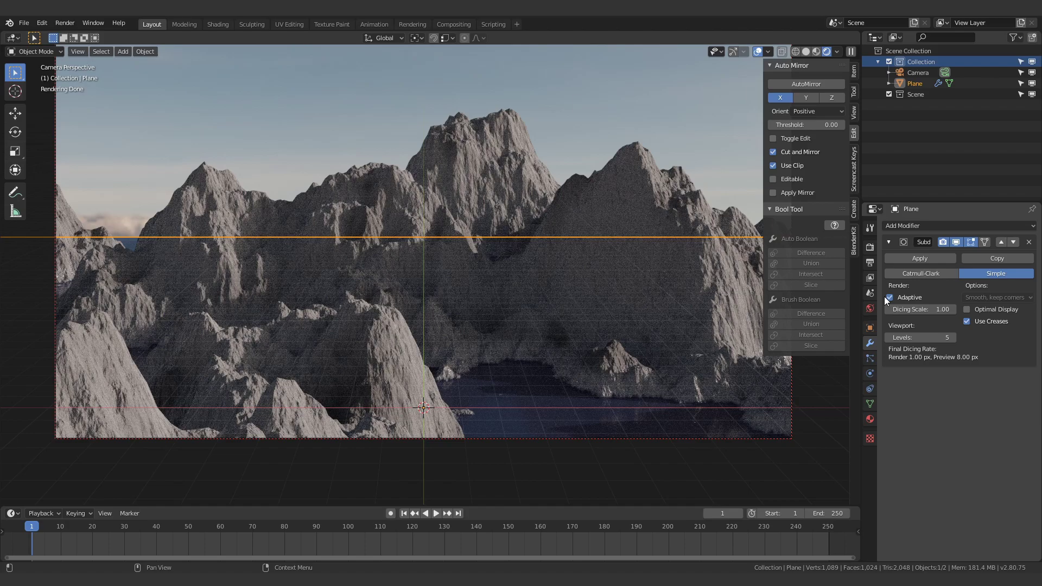
# Uncheck Render Region under Dimensions in the Output properties (1920 × 1080, 100%)
pyautogui.click(871, 247)
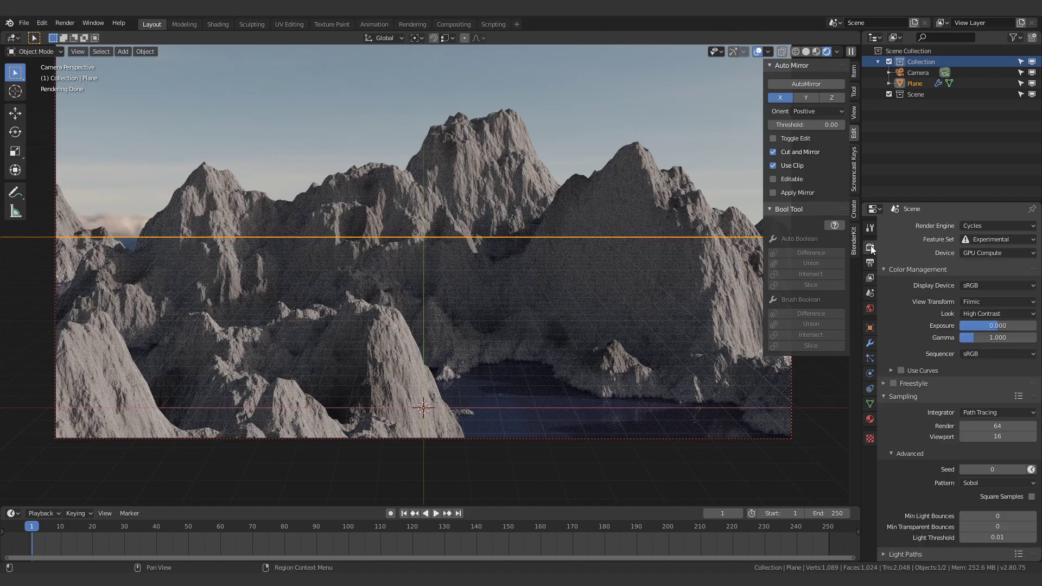
pyautogui.scroll(-4, 504, 339)
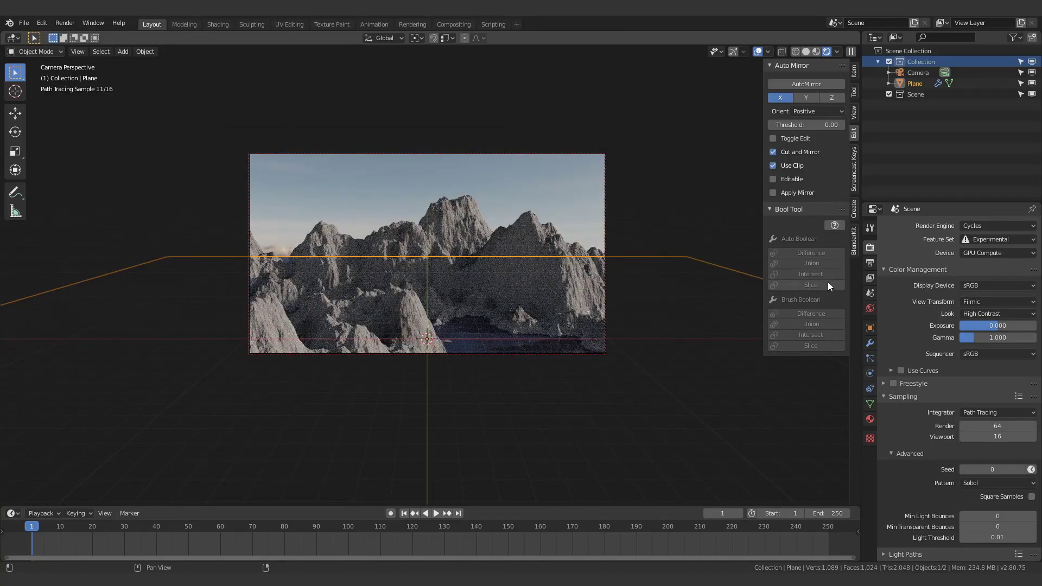
pyautogui.click(870, 228)
pyautogui.click(871, 247)
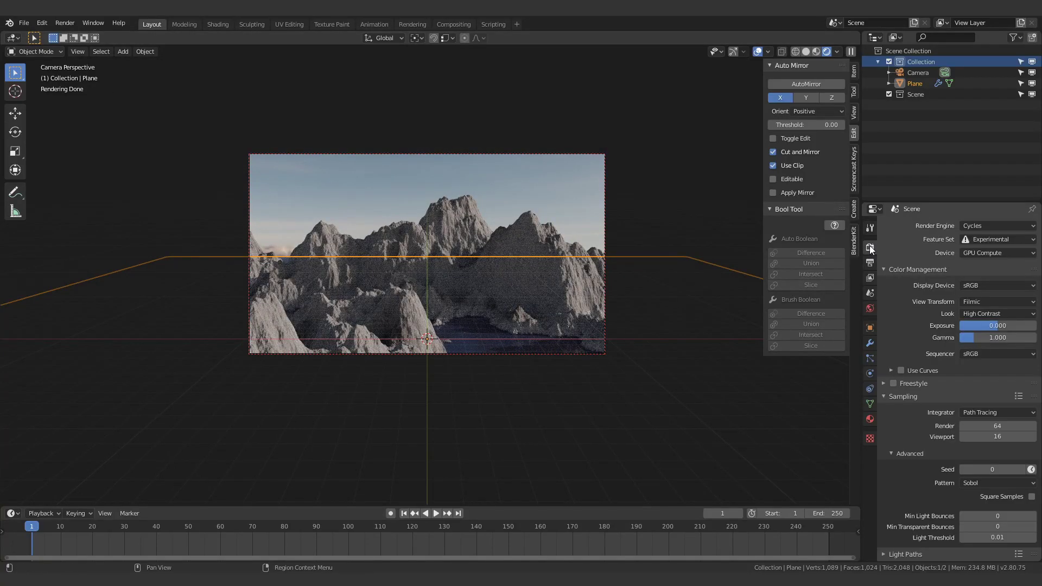
pyautogui.click(870, 263)
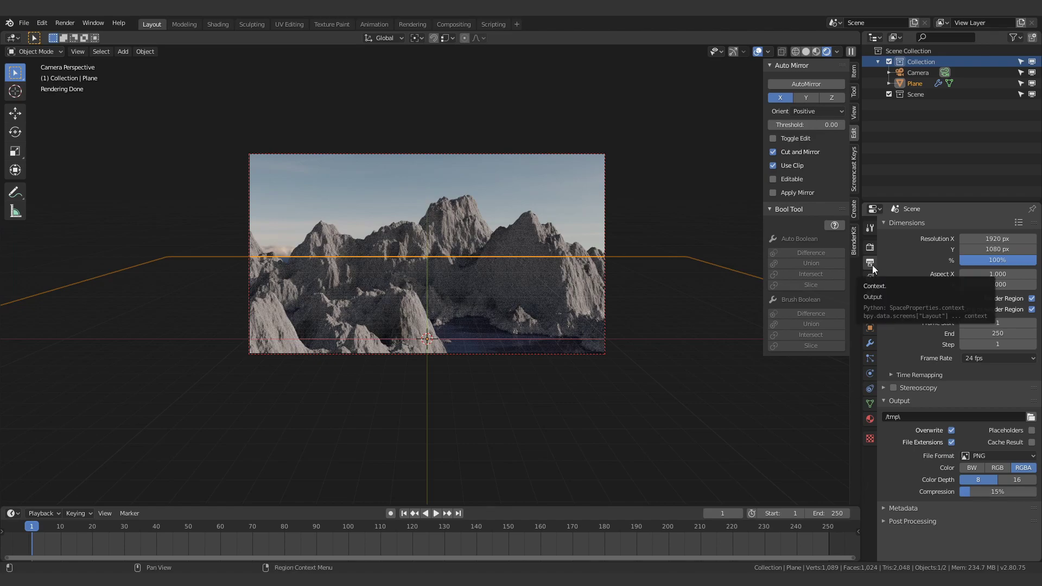
pyautogui.click(1032, 299)
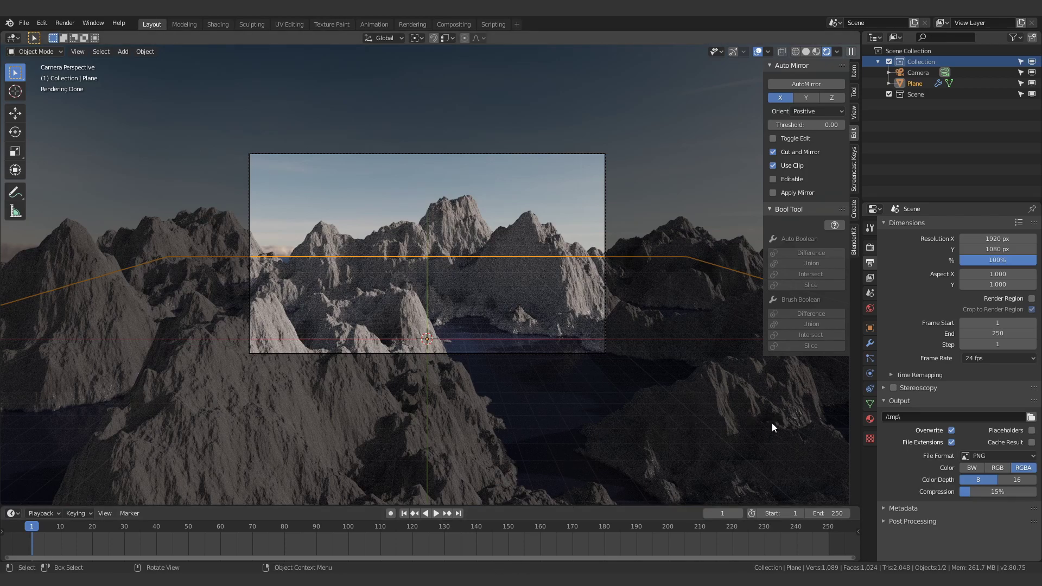
# Toggle Adaptive subdivision off and back on to compare the terrain detail
pyautogui.click(870, 343)
pyautogui.scroll(2, 551, 377)
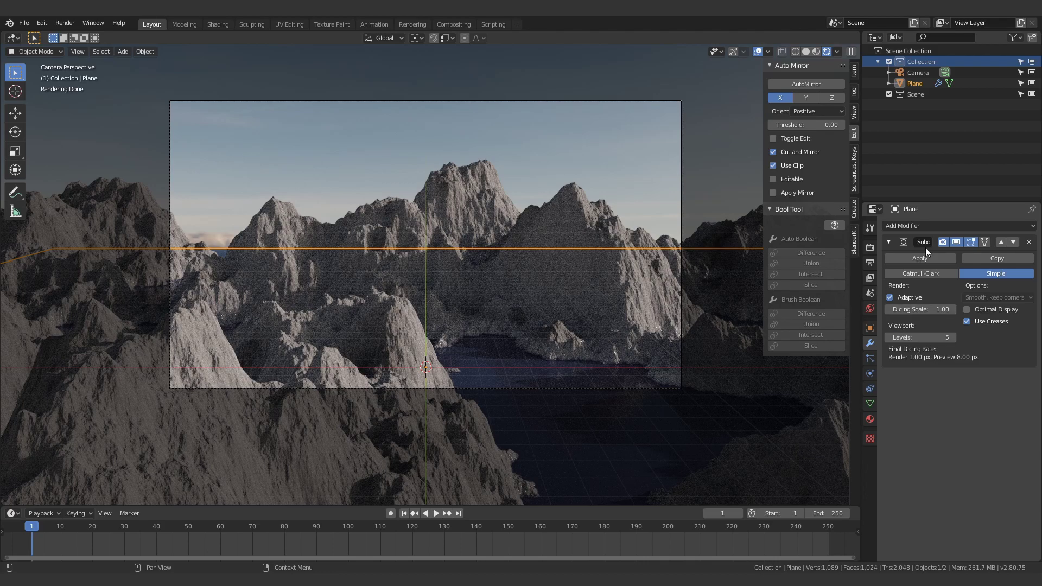
pyautogui.click(893, 296)
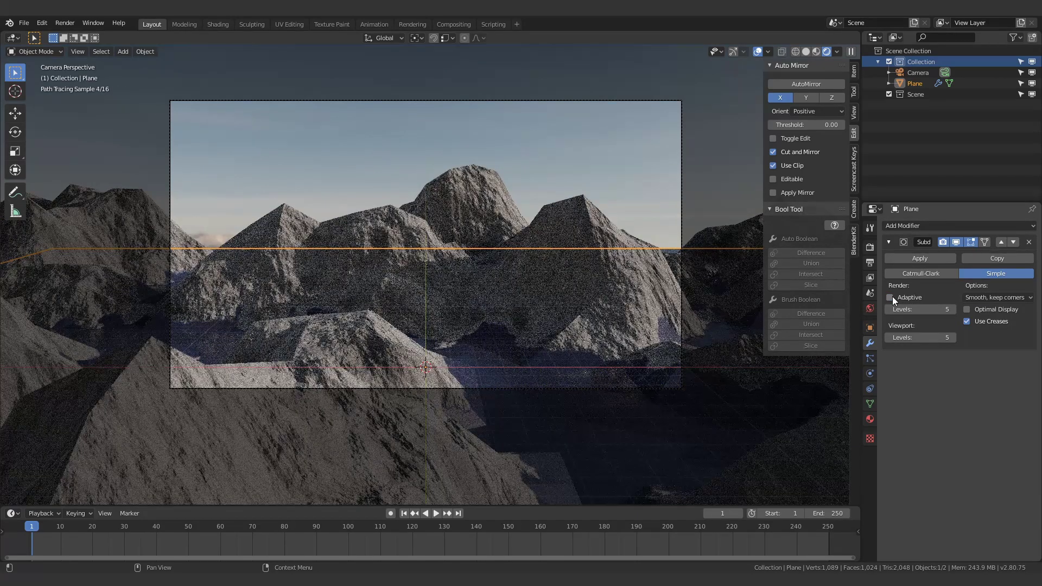
pyautogui.click(892, 297)
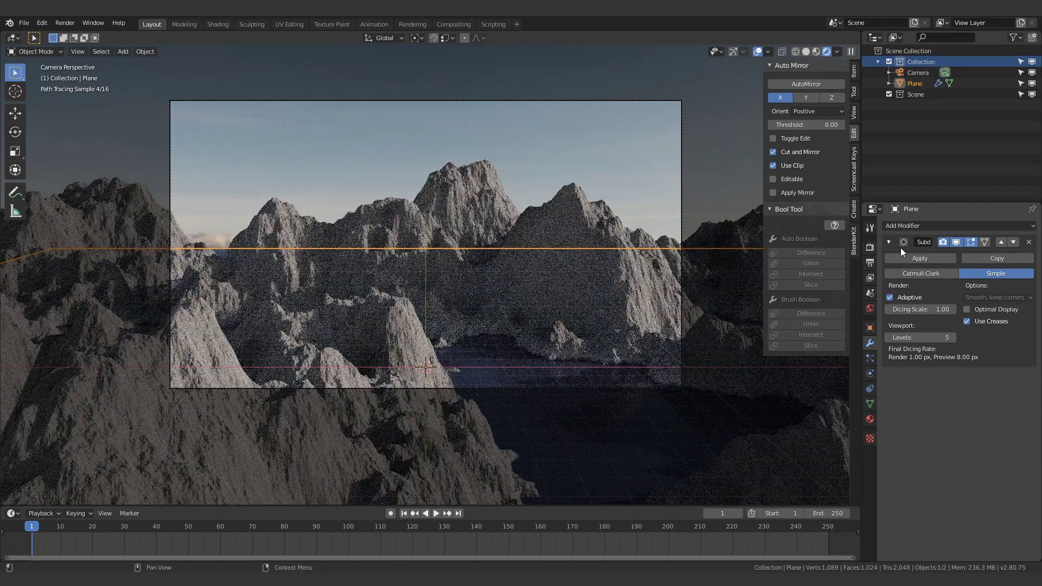
# Adjust the Dicing Rate in the Render properties' Subdivision panel
pyautogui.click(874, 243)
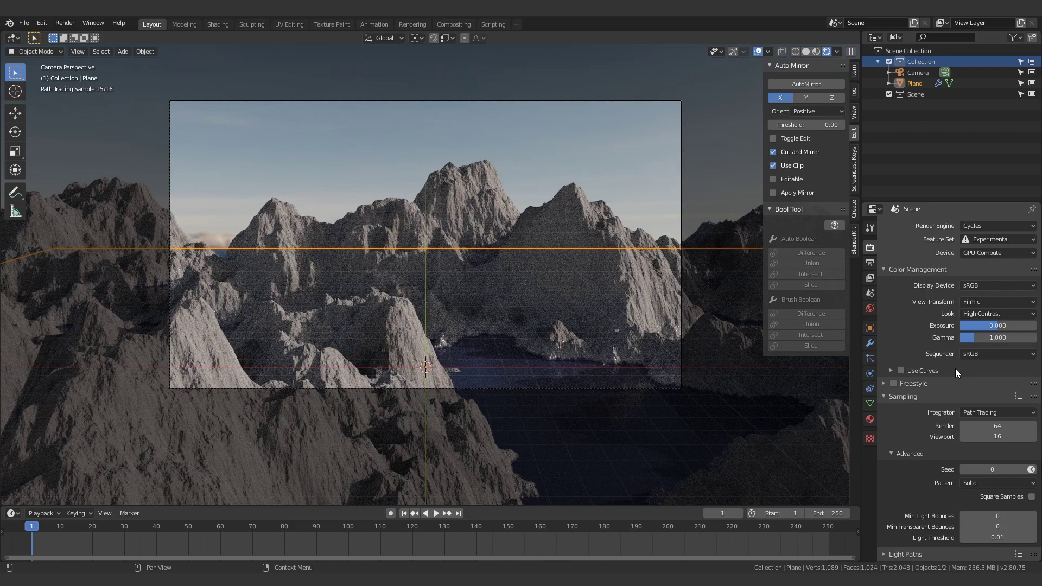
pyautogui.scroll(-10, 956, 370)
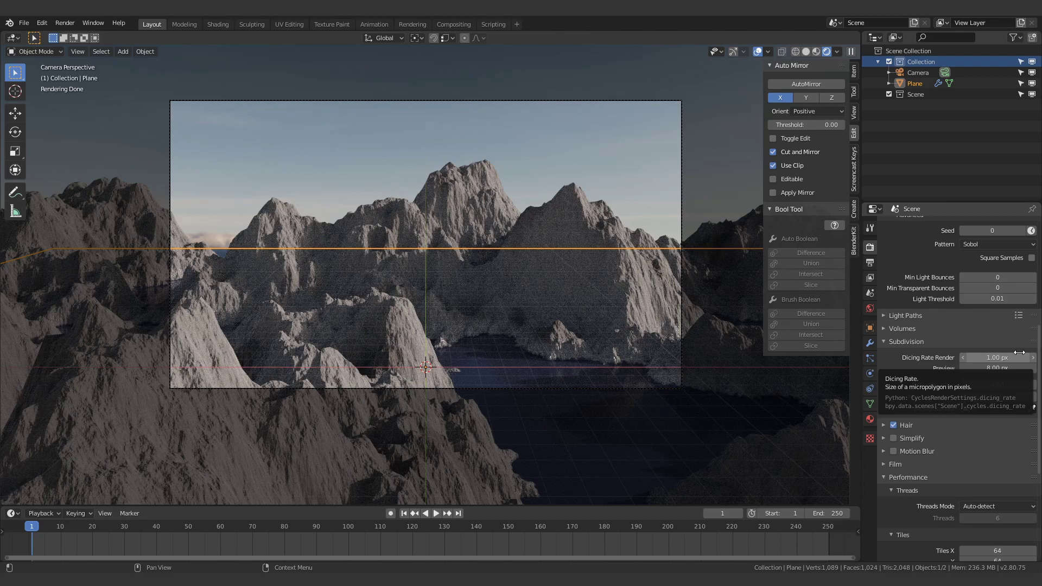
pyautogui.moveTo(1020, 352); pyautogui.dragTo(999, 355)
pyautogui.click(217, 24)
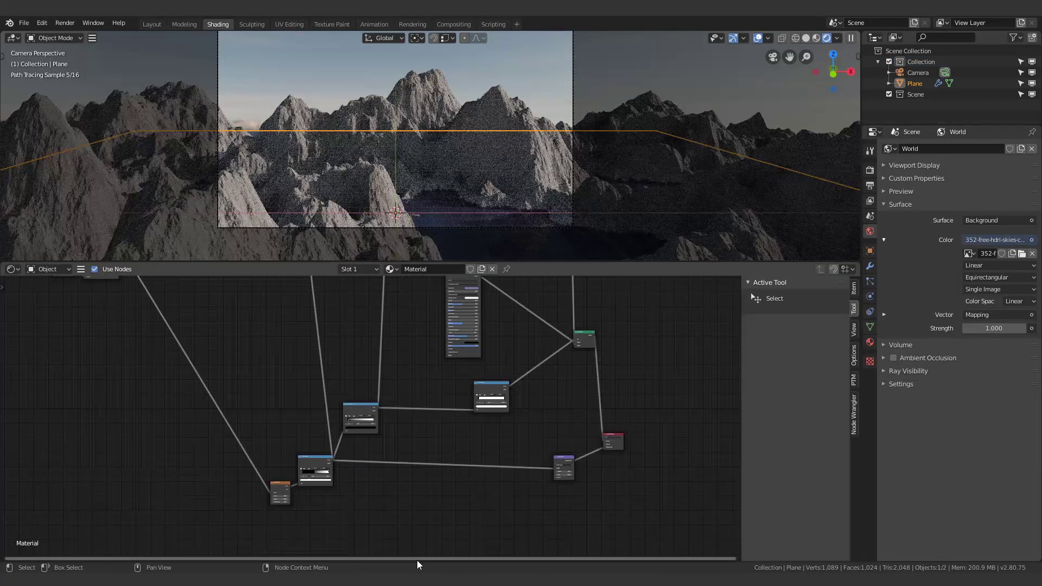
pyautogui.scroll(5, 516, 459)
pyautogui.hotkey('shift', 'a')
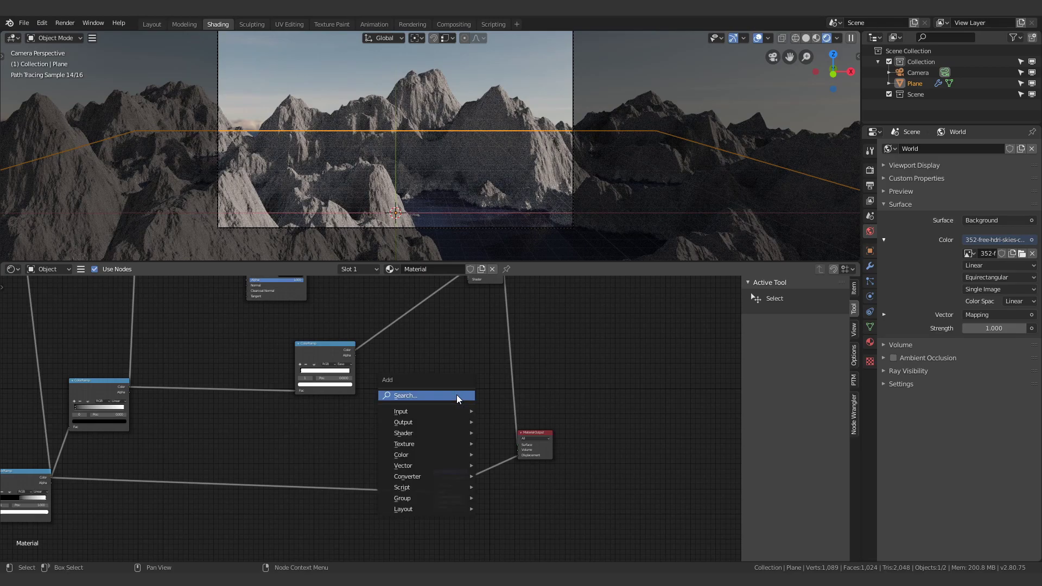
pyautogui.click(457, 396)
pyautogui.write('wire')
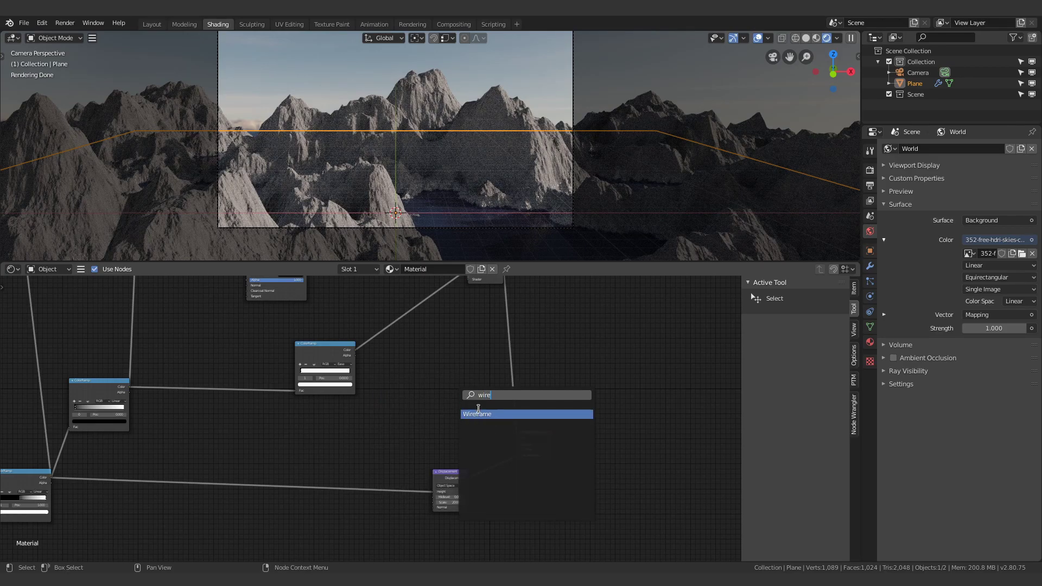
pyautogui.click(479, 414)
pyautogui.click(472, 451)
pyautogui.scroll(4, 473, 450)
pyautogui.moveTo(651, 442); pyautogui.dragTo(390, 427, button='middle')
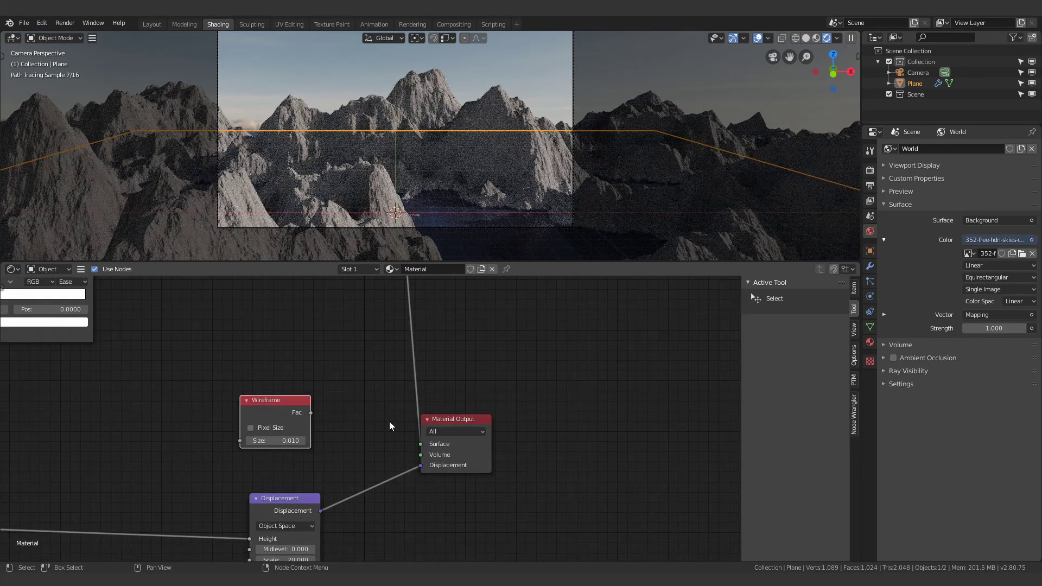
pyautogui.moveTo(311, 413); pyautogui.dragTo(423, 451)
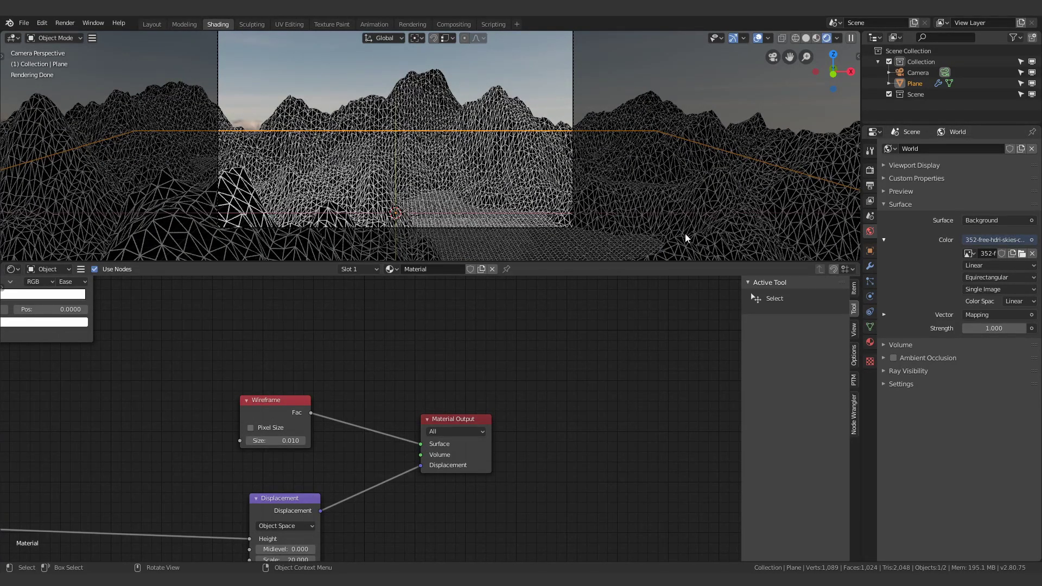
# Change the Subdivision preview dicing rate from 8.0 to 1.00 px in Render properties
pyautogui.click(871, 170)
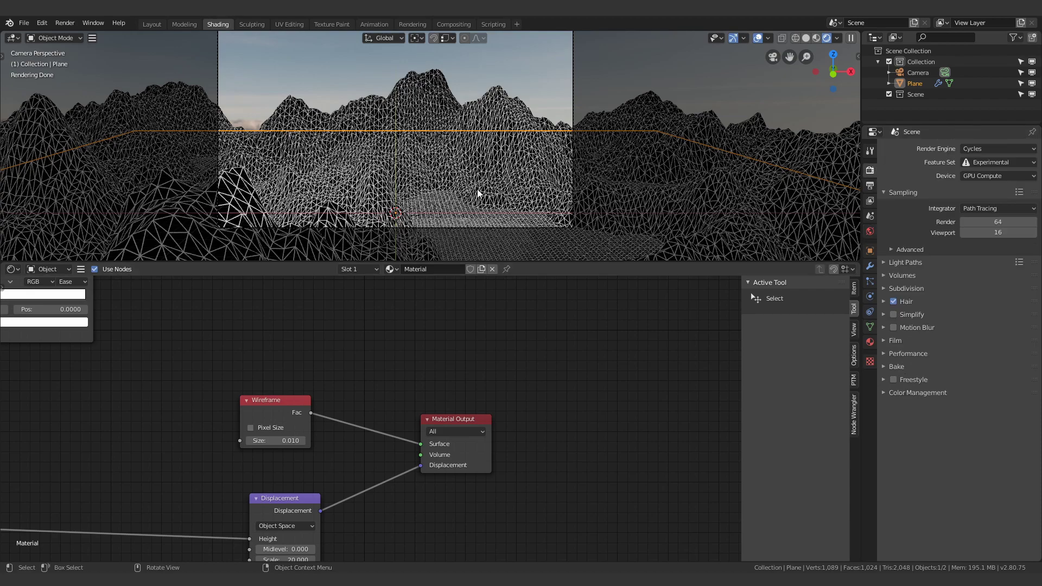
pyautogui.click(871, 152)
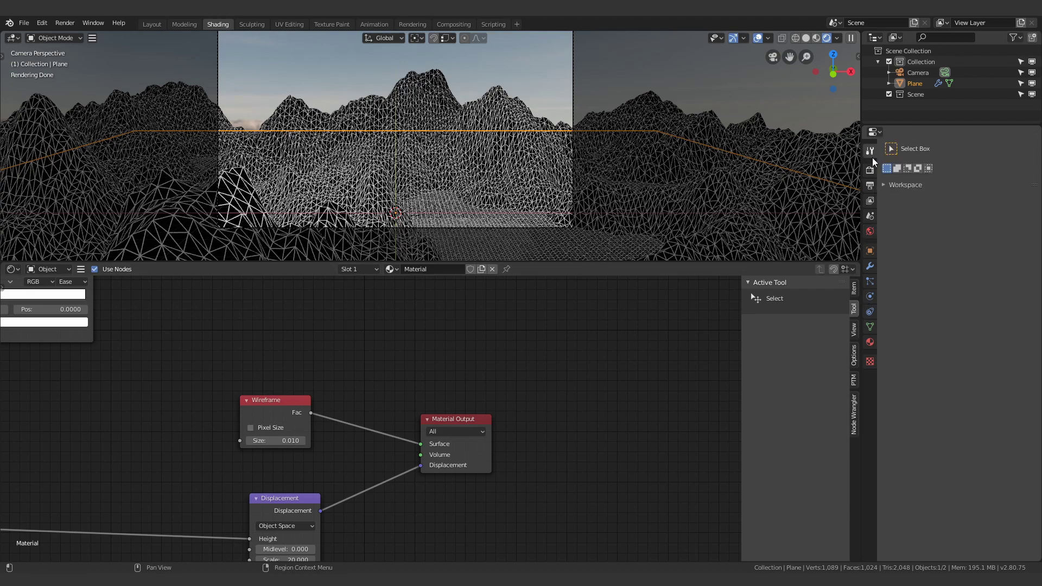
pyautogui.click(871, 169)
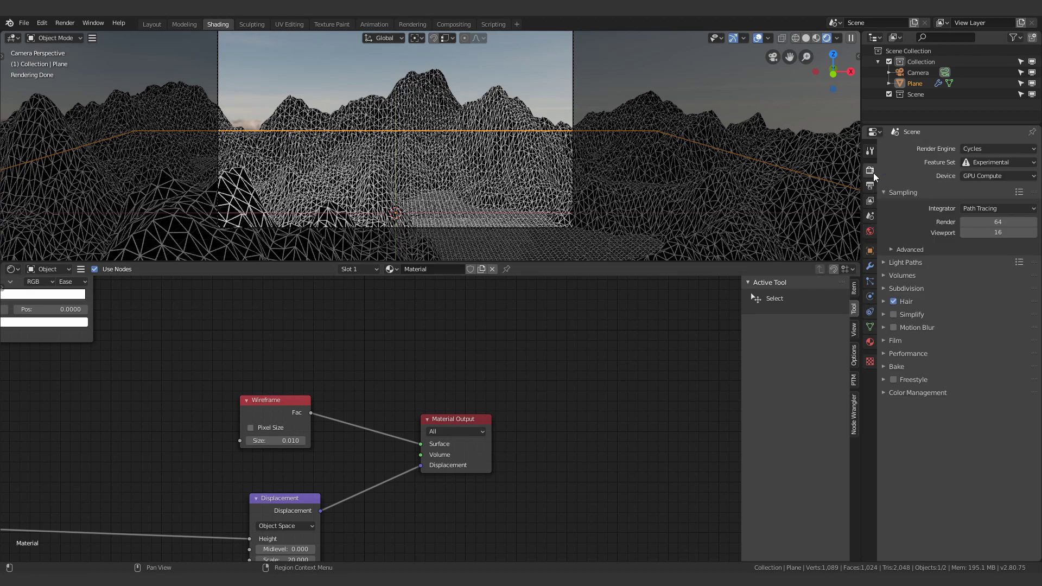
pyautogui.click(906, 289)
pyautogui.click(998, 315)
pyautogui.write('8.0')
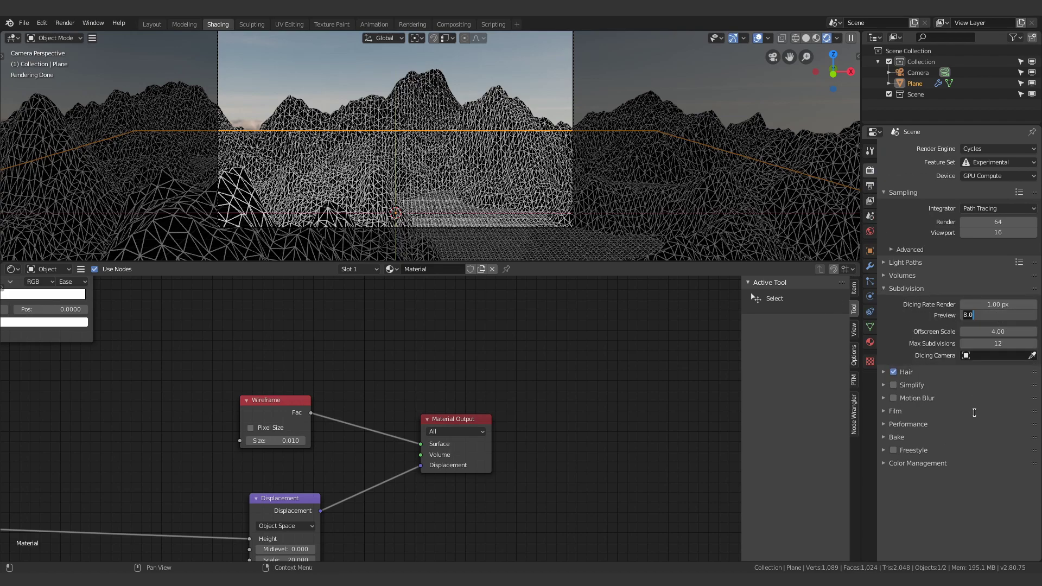
pyautogui.press('BackSpace')
pyautogui.press('BackSpace')
pyautogui.press('BackSpace')
pyautogui.write('1')
pyautogui.press('Return')
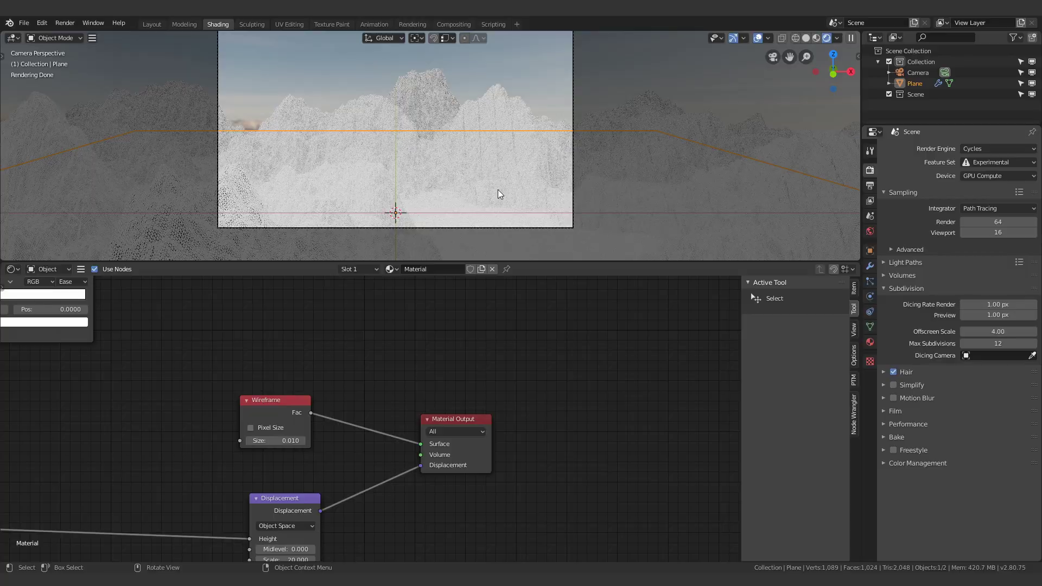
# Zoom in and out of the camera view to inspect the dense terrain mesh
pyautogui.scroll(5, 499, 193)
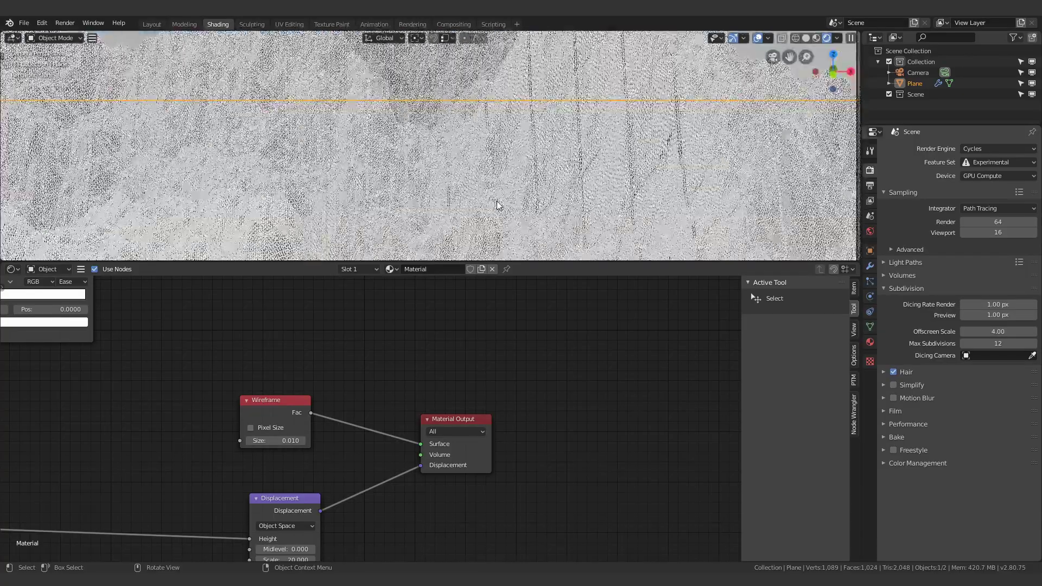
pyautogui.scroll(-3, 498, 204)
pyautogui.scroll(4, 434, 200)
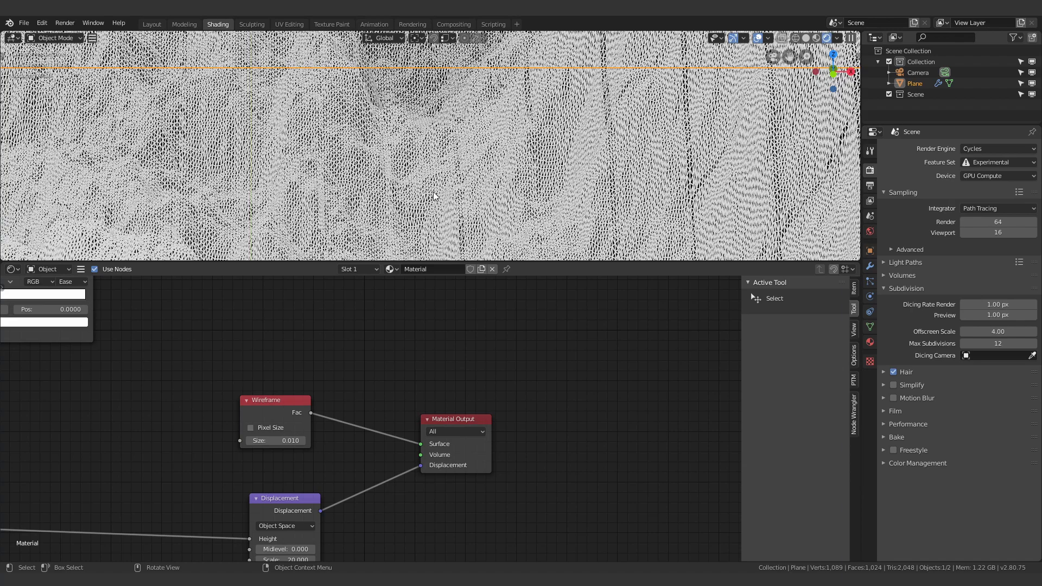
pyautogui.scroll(-3, 435, 197)
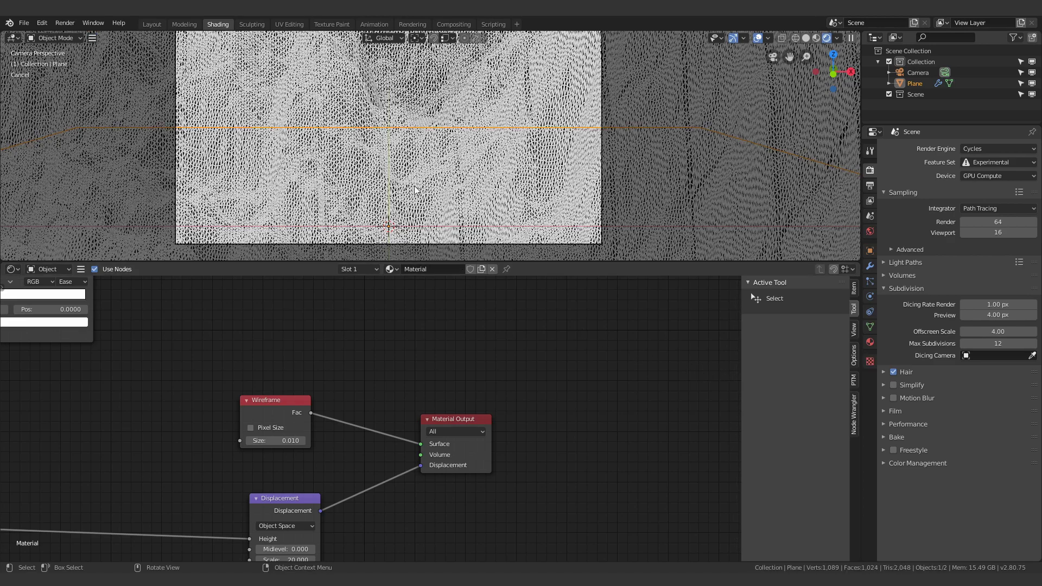
# Exit camera view with Numpad 0 and bring up the Z shading pie menu
pyautogui.press('KP_0')
pyautogui.press('z')
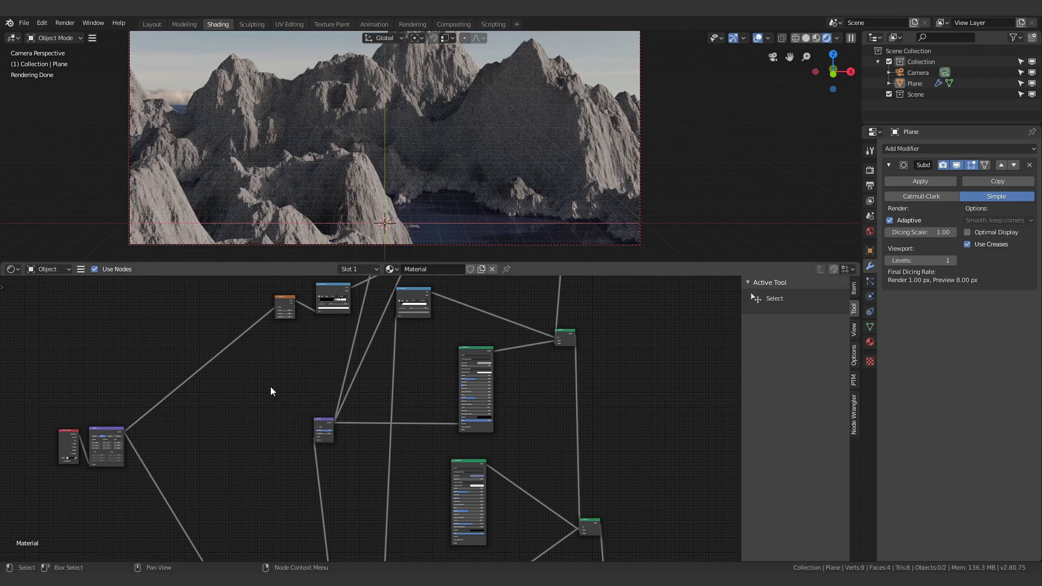
# Switch the Properties editor to the Render tab and scroll through its settings
pyautogui.click(870, 170)
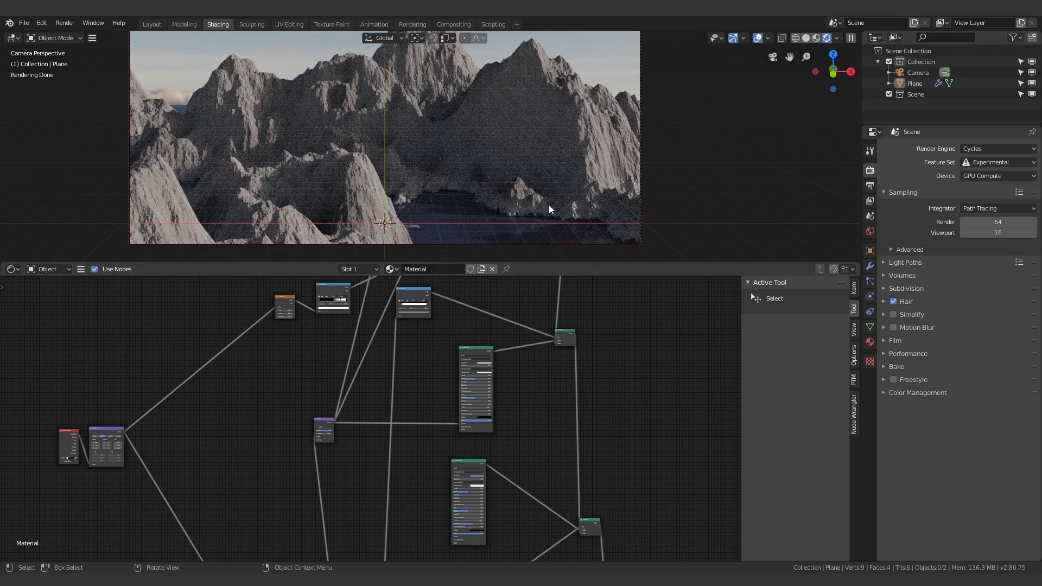
pyautogui.scroll(2, 549, 209)
pyautogui.scroll(-3, 550, 206)
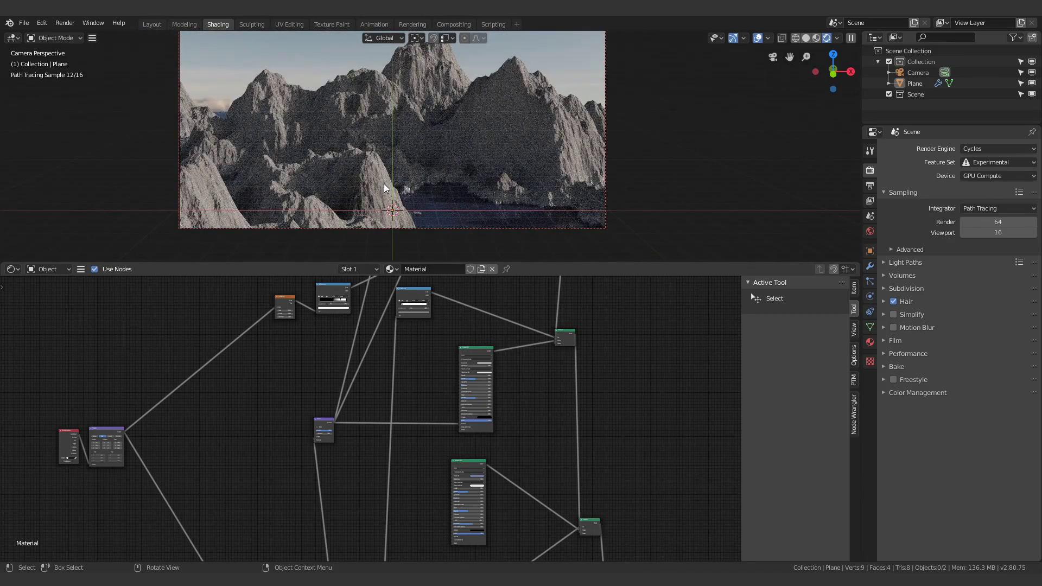
# Start a new General project and orbit the view to a fresh angle
pyautogui.click(24, 23)
pyautogui.moveTo(43, 35)
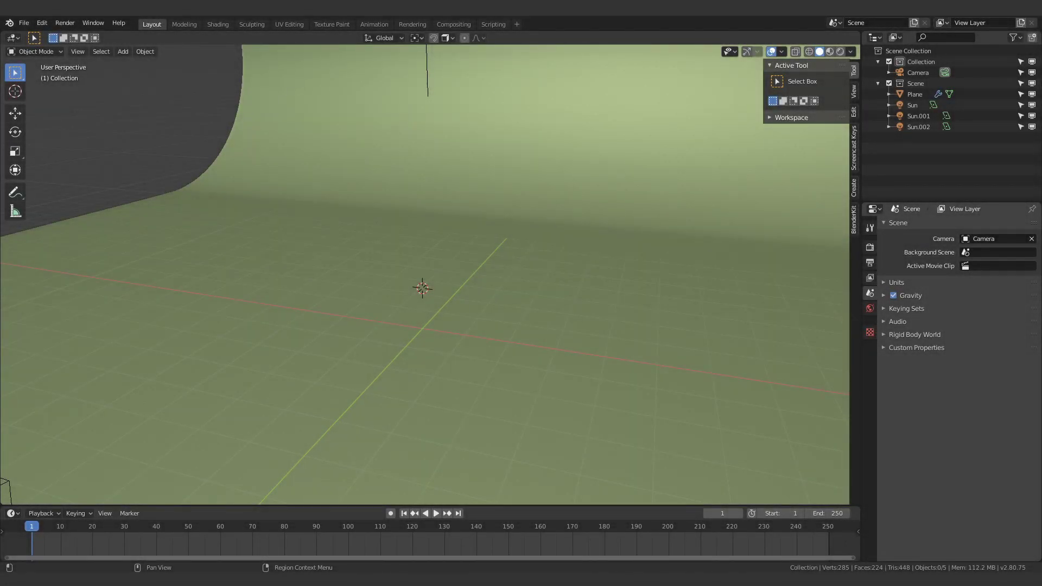
pyautogui.moveTo(489, 271); pyautogui.dragTo(264, 153, button='middle')
# Add a 2 m mesh cube on the backdrop and orbit to see its top face
pyautogui.hotkey('shift', 'a')
pyautogui.moveTo(441, 266)
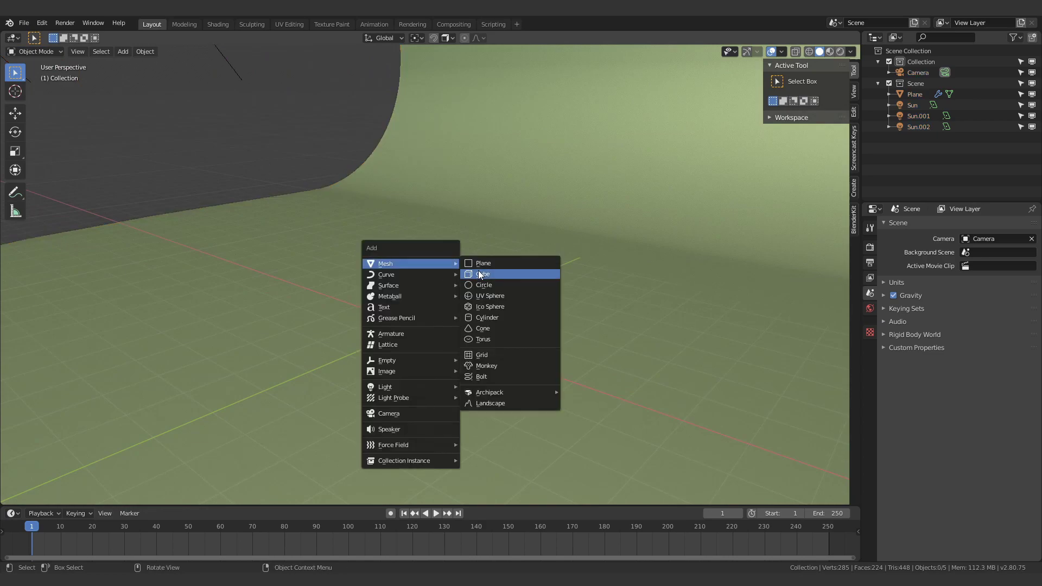
pyautogui.click(477, 270)
pyautogui.moveTo(442, 330); pyautogui.dragTo(461, 244, button='middle')
pyautogui.scroll(3, 487, 205)
pyautogui.moveTo(519, 203); pyautogui.dragTo(576, 208, button='middle')
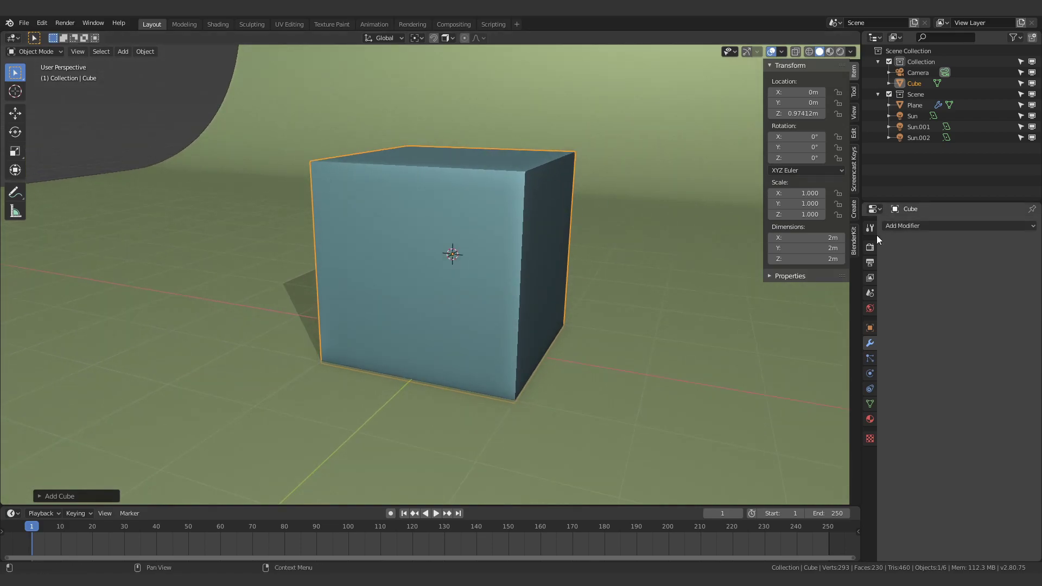
# Add a Bevel modifier and a Ctrl+1 Subdivision Surface to round the cube
pyautogui.rightClick(438, 198)
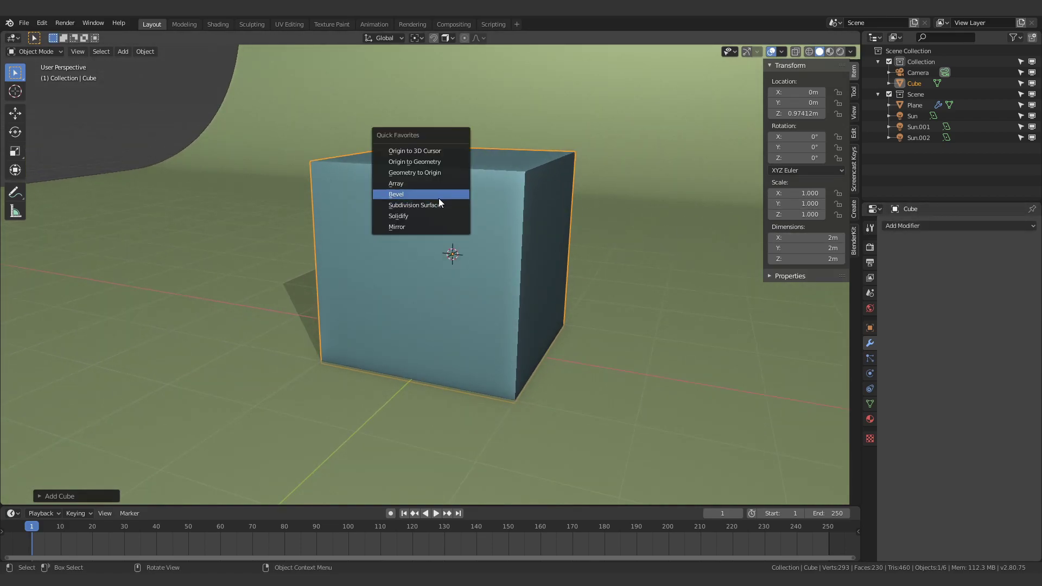
pyautogui.click(439, 197)
pyautogui.moveTo(539, 207); pyautogui.dragTo(565, 216, button='middle')
pyautogui.hotkey('ctrl', '1')
# Shade the rounded cube smooth and look through the scene camera
pyautogui.rightClick(518, 195)
pyautogui.click(518, 192)
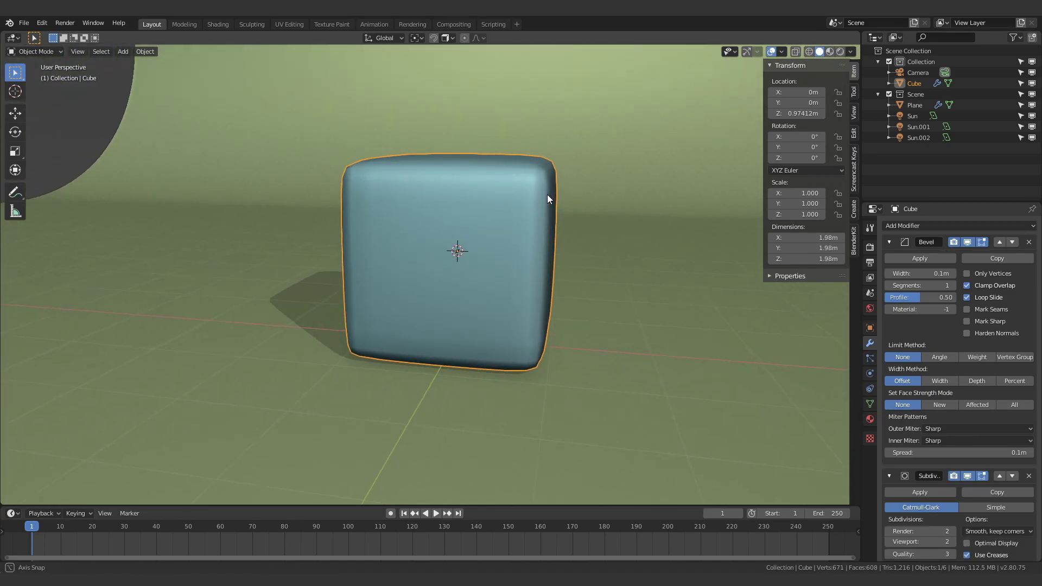
pyautogui.click(570, 234)
pyautogui.moveTo(546, 256); pyautogui.dragTo(481, 238, button='middle')
pyautogui.scroll(-2, 516, 252)
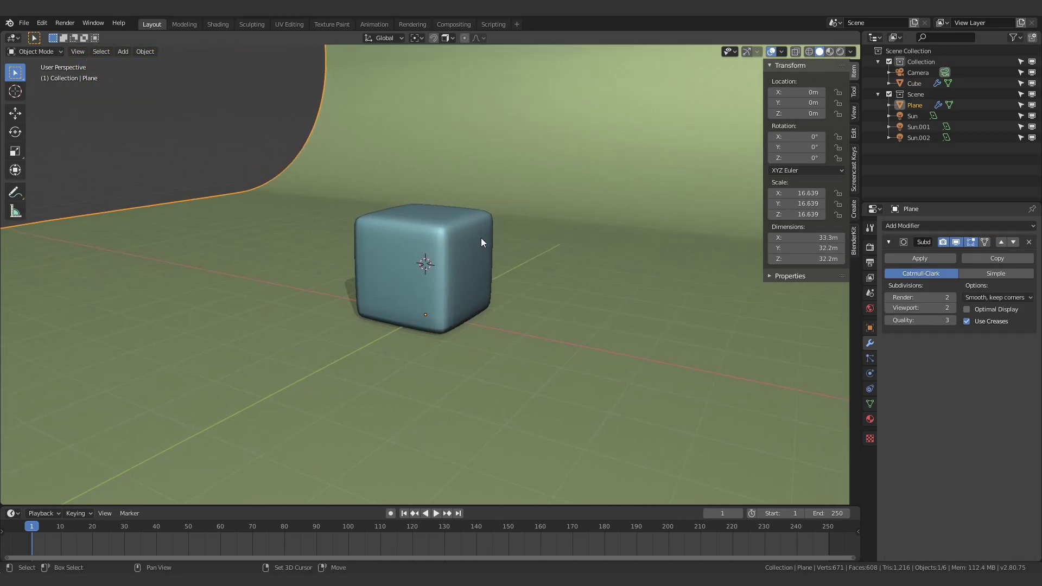
pyautogui.press('KP_0')
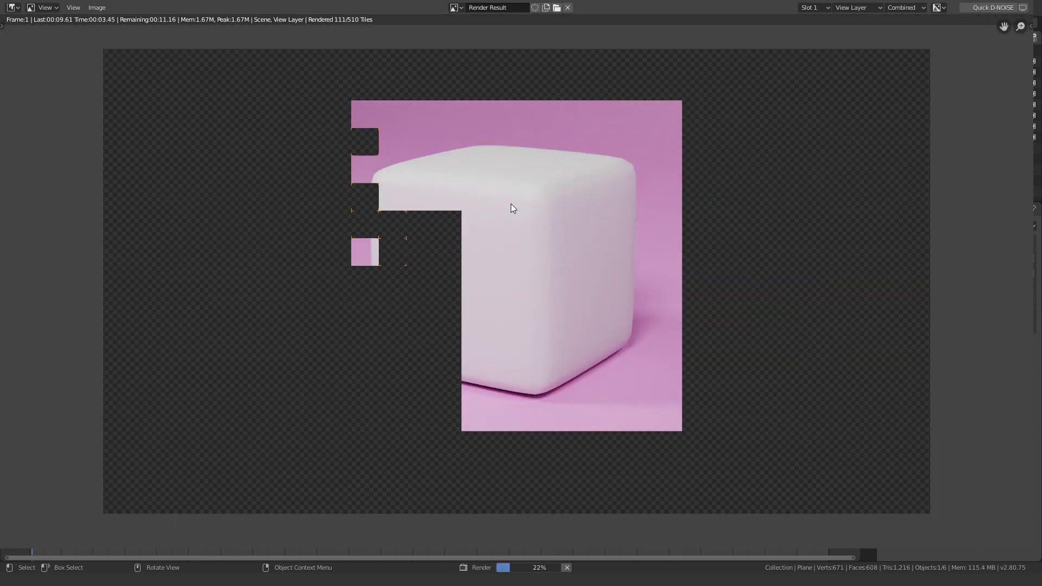
# Zoom into the rounded cube's Render Result, then close the render window
pyautogui.scroll(1, 678, 150)
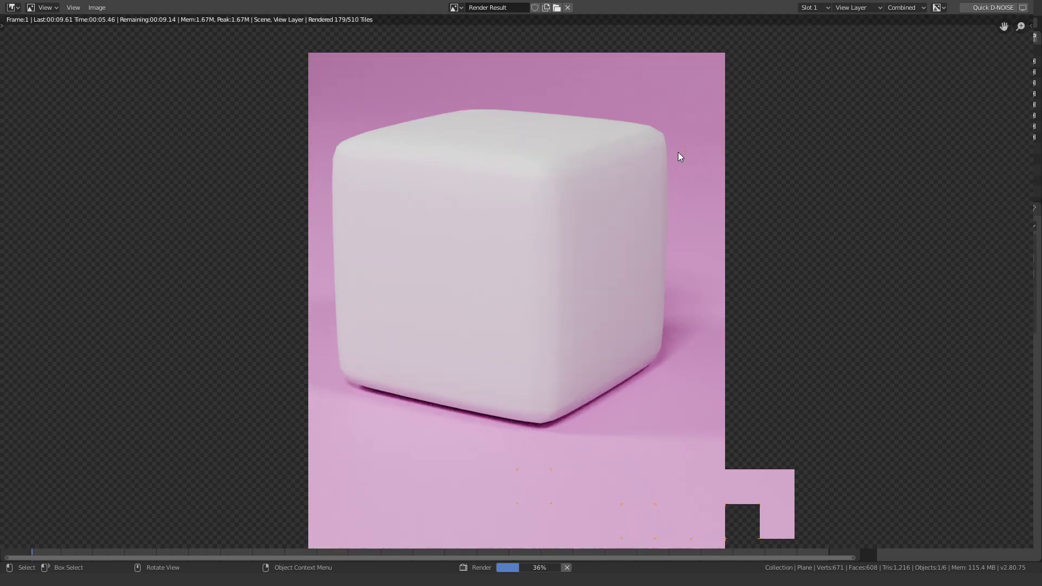
pyautogui.scroll(5, 660, 154)
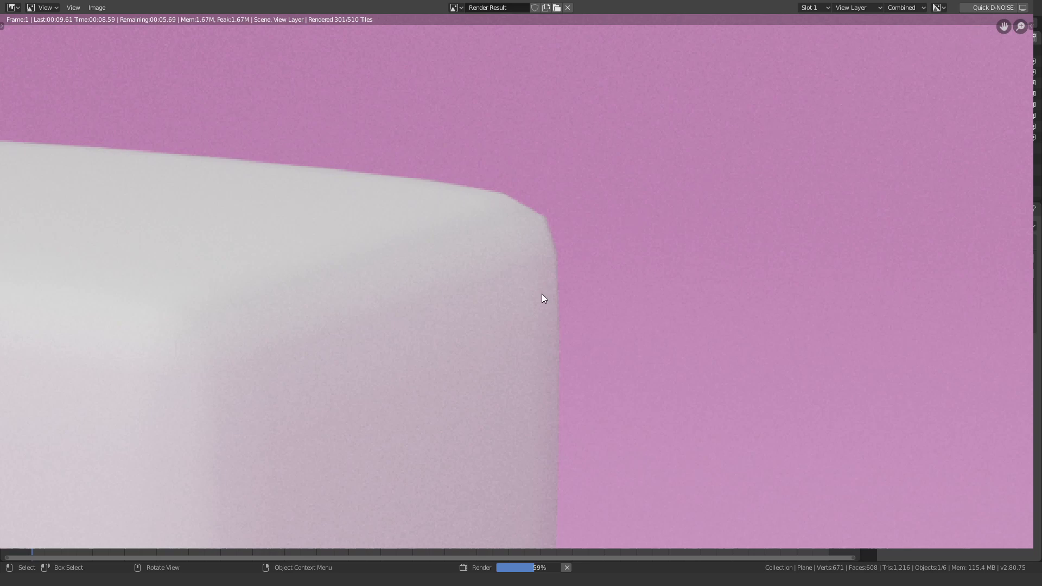
pyautogui.press('Escape')
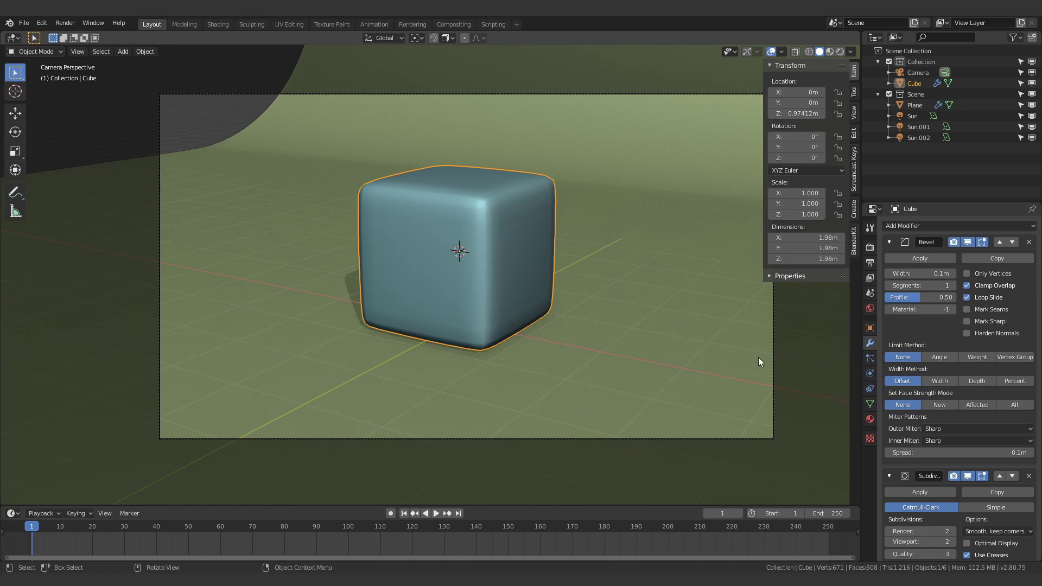
# Raise the cube's viewport subdivision level to 4 and reselect the cube
pyautogui.hotkey('ctrl', '4')
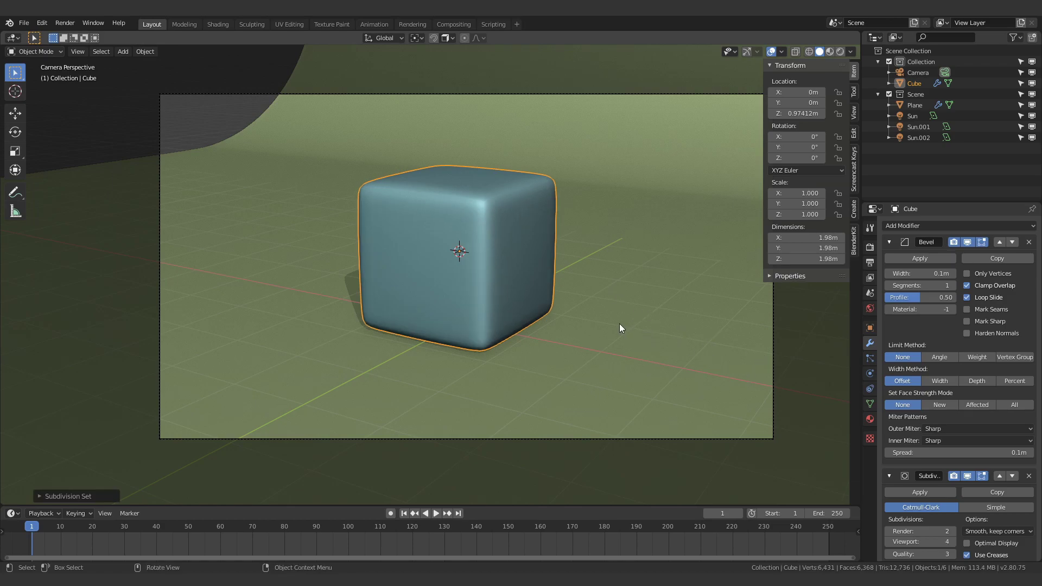
pyautogui.click(595, 308)
pyautogui.click(518, 263)
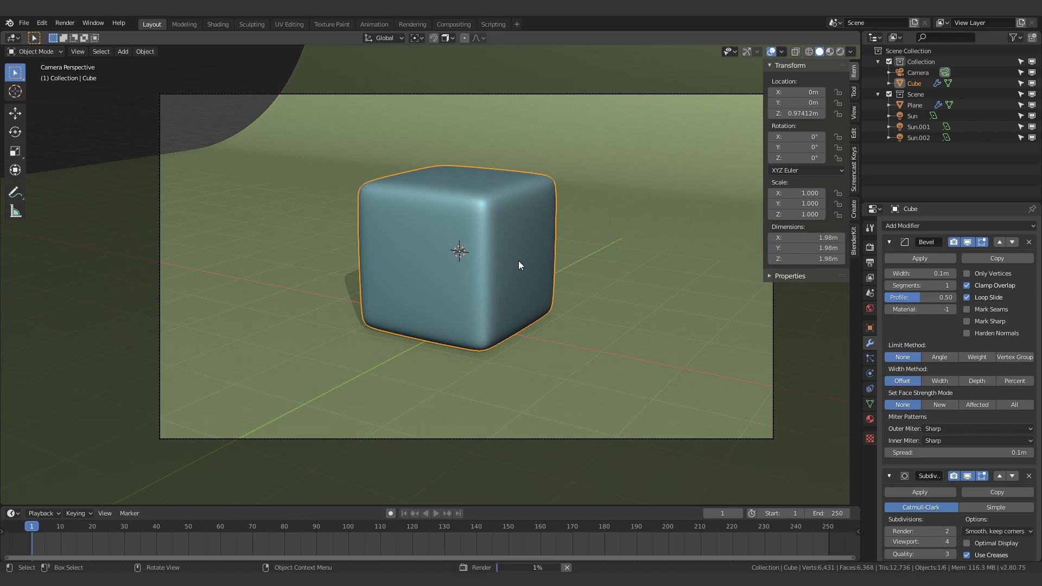
# Render the camera view again, zoom into the result, then close the render
pyautogui.press('F12')
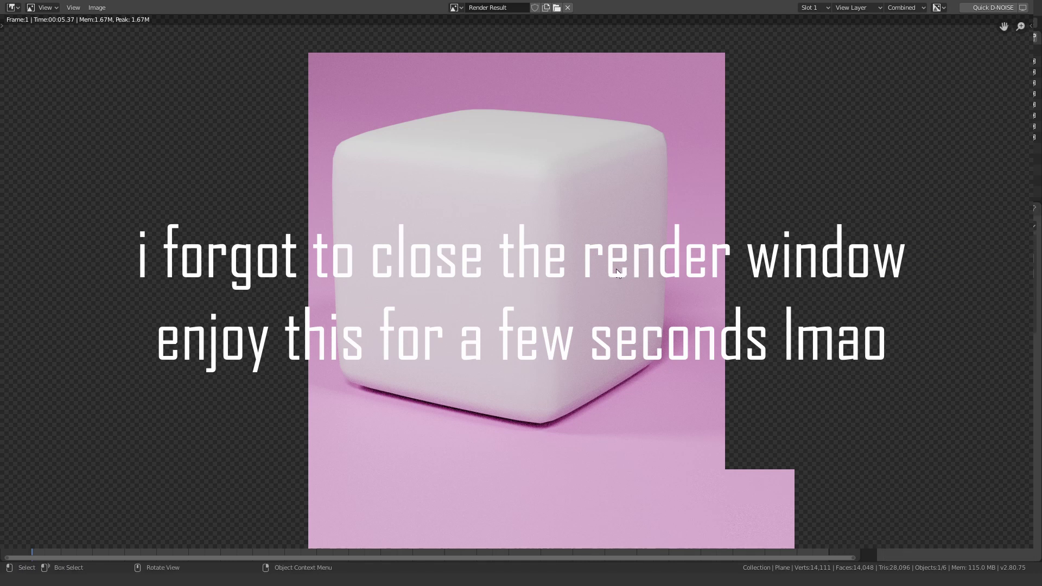
pyautogui.press('F12')
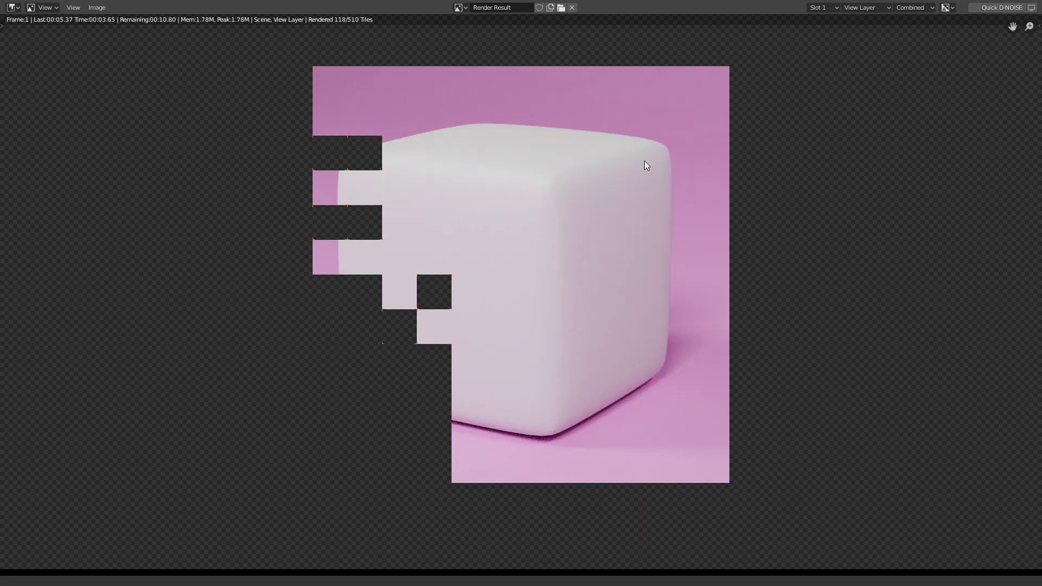
pyautogui.scroll(2, 645, 198)
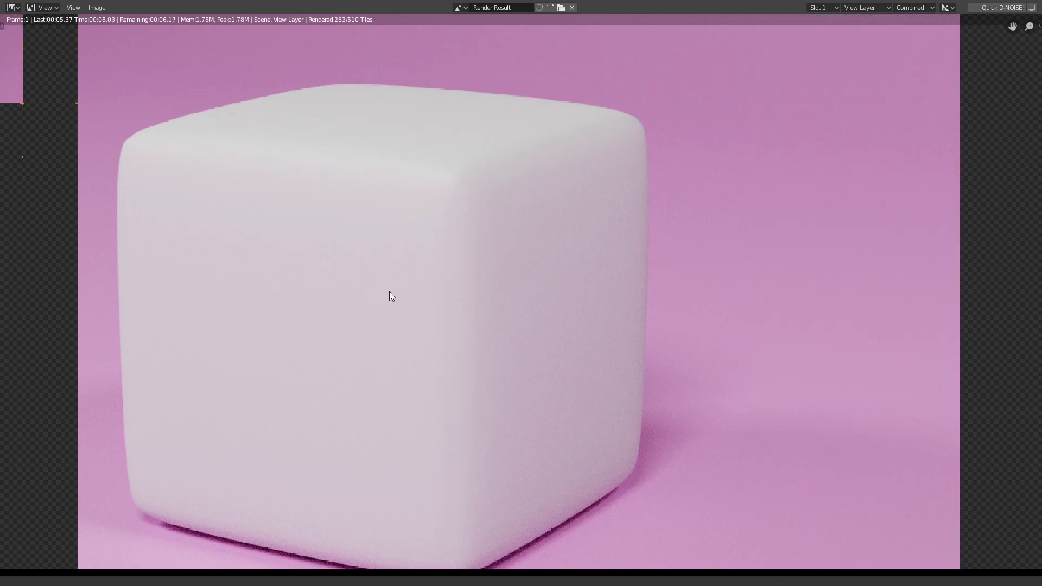
pyautogui.press('Escape')
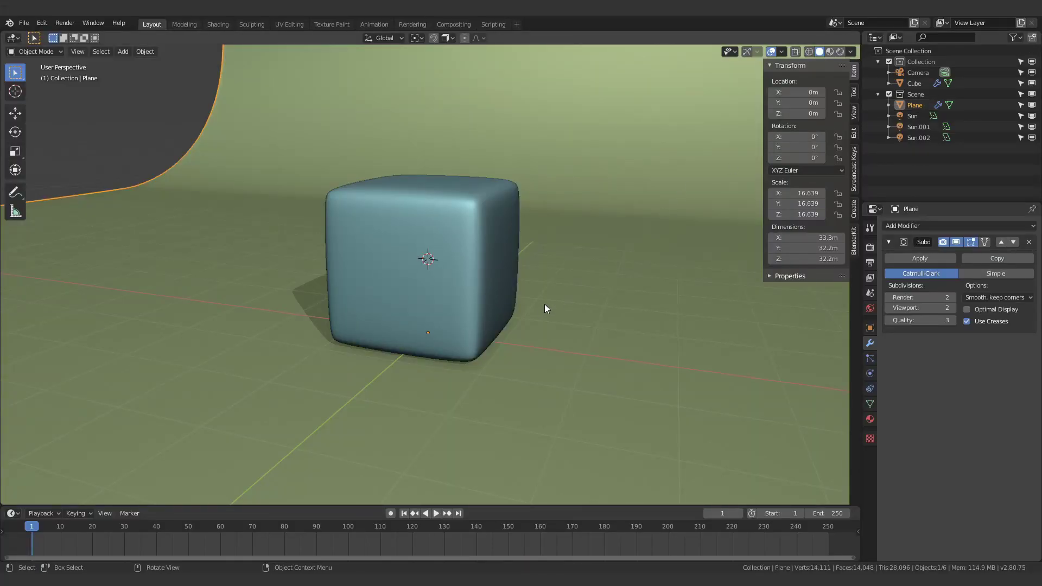
# Move the rounded cube to the left and add a second cube beside it
pyautogui.moveTo(569, 298); pyautogui.dragTo(405, 292, button='middle')
pyautogui.click(405, 292)
pyautogui.moveTo(406, 292); pyautogui.dragTo(309, 266)
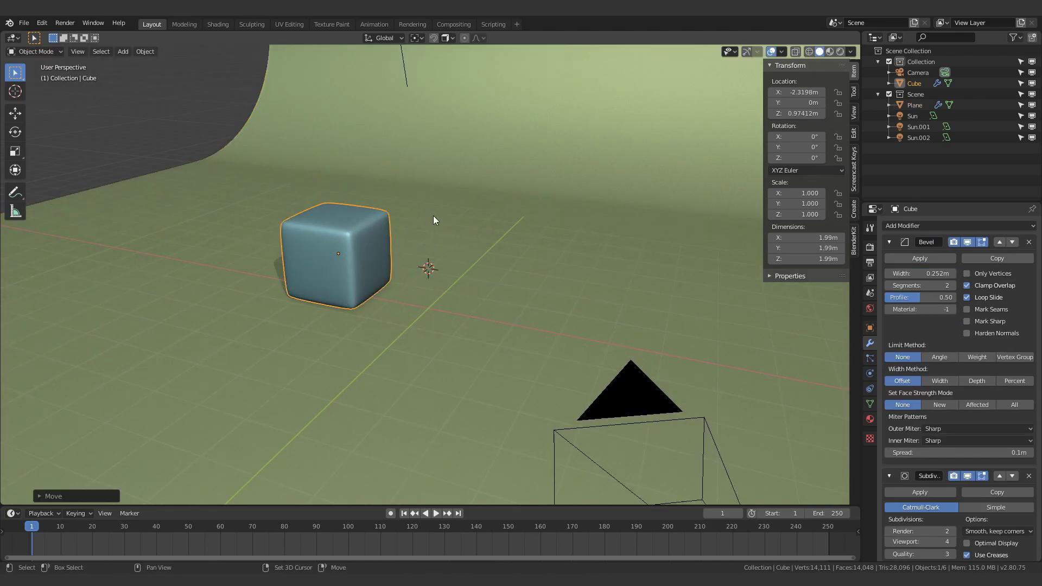
pyautogui.hotkey('shift', 'a')
pyautogui.click(476, 227)
pyautogui.press('KP_Decimal')
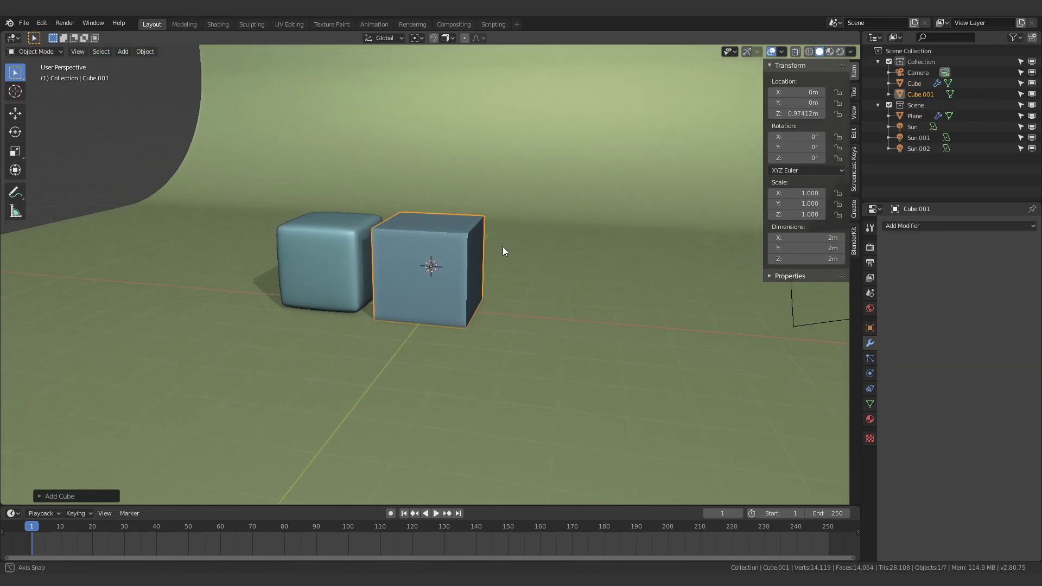
pyautogui.moveTo(467, 262); pyautogui.dragTo(453, 267, button='middle')
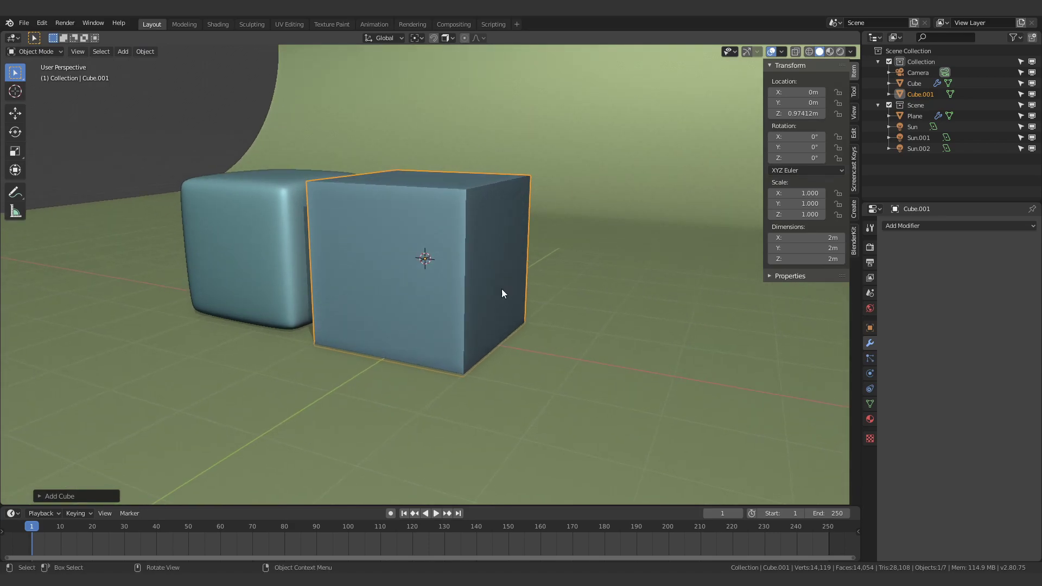
# Bevel every edge of the second cube in Edit Mode with Ctrl+B
pyautogui.press('Tab')
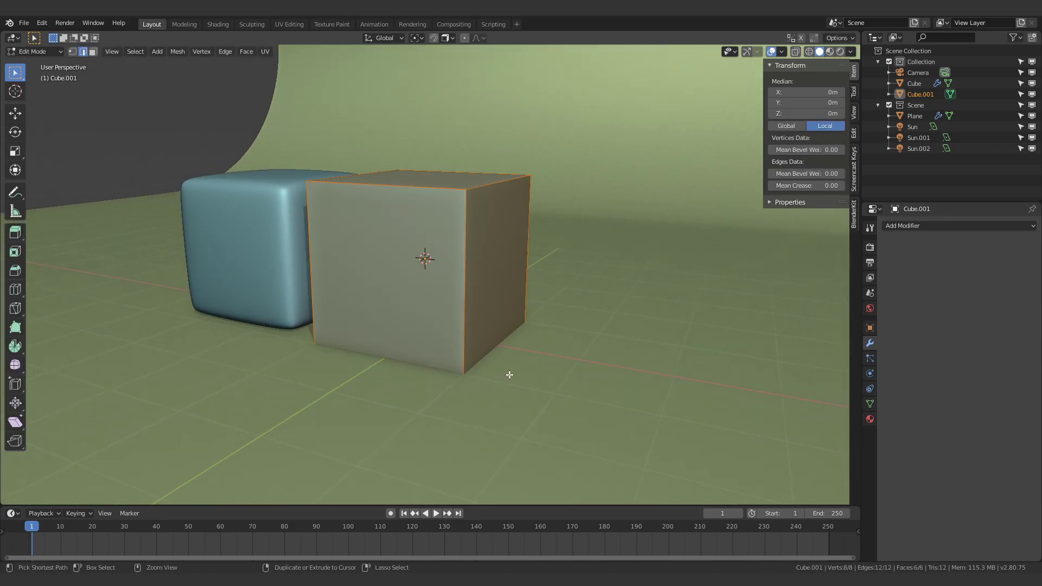
pyautogui.hotkey('ctrl', 'b')
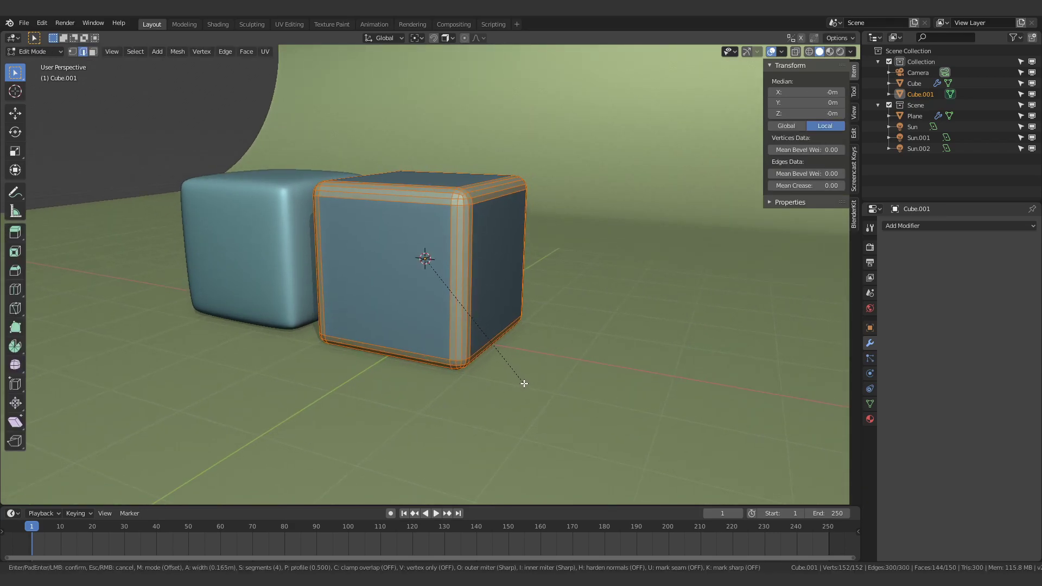
pyautogui.click(524, 384)
pyautogui.moveTo(524, 384); pyautogui.dragTo(466, 240, button='middle')
pyautogui.press('Tab')
# Shade the bevelled second cube smooth and render the scene
pyautogui.rightClick(466, 226)
pyautogui.click(465, 228)
pyautogui.press('F12')
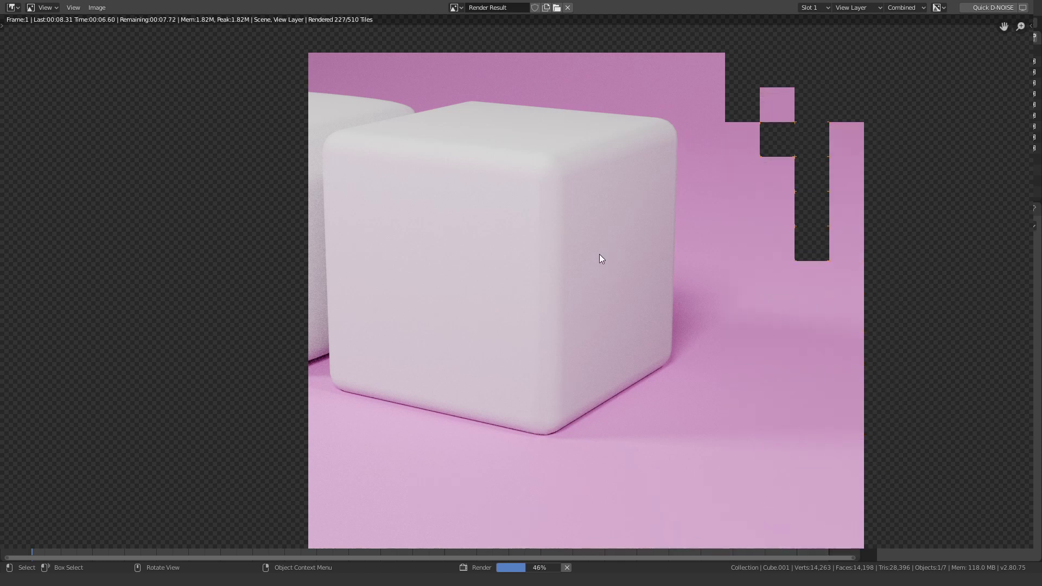
# Zoom and pan the render to inspect the second cube's top edge, then close it
pyautogui.scroll(3, 572, 473)
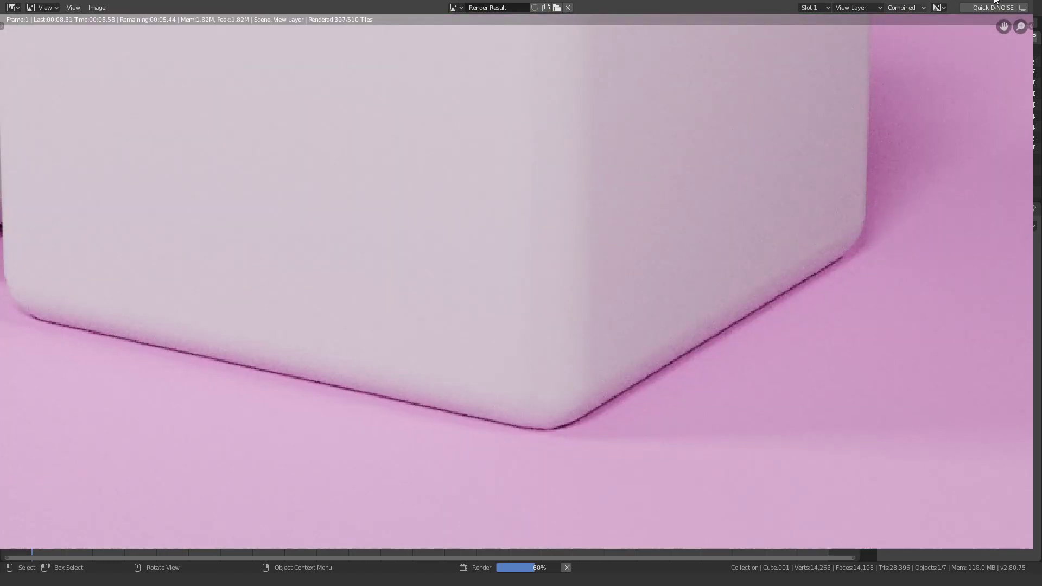
pyautogui.scroll(2, 553, 467)
pyautogui.moveTo(553, 467); pyautogui.dragTo(568, 408, button='middle')
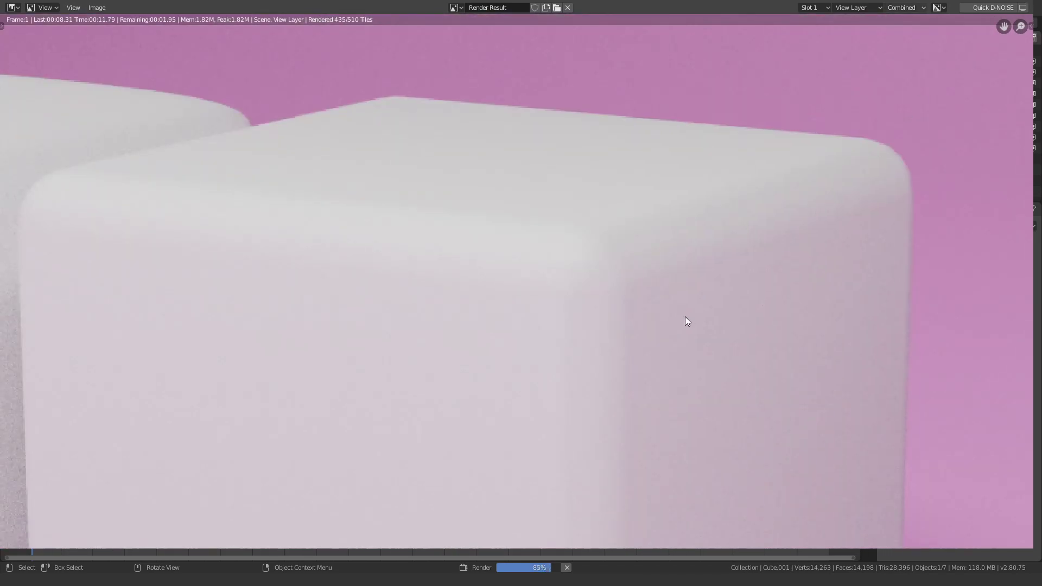
pyautogui.press('Escape')
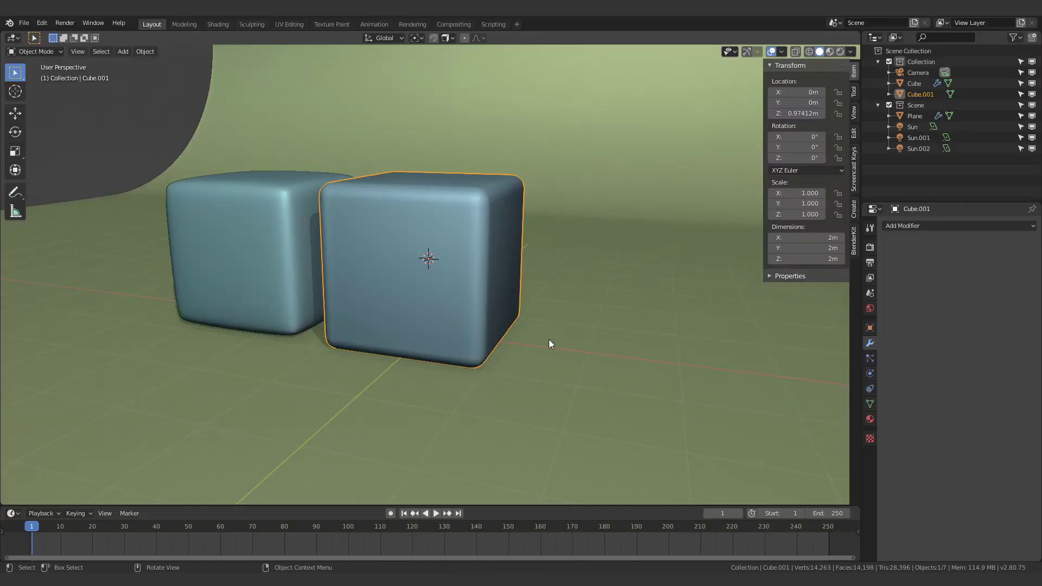
# Add a Subdivision Surface to Cube.001 and render again, zooming into the result
pyautogui.hotkey('ctrl', '1')
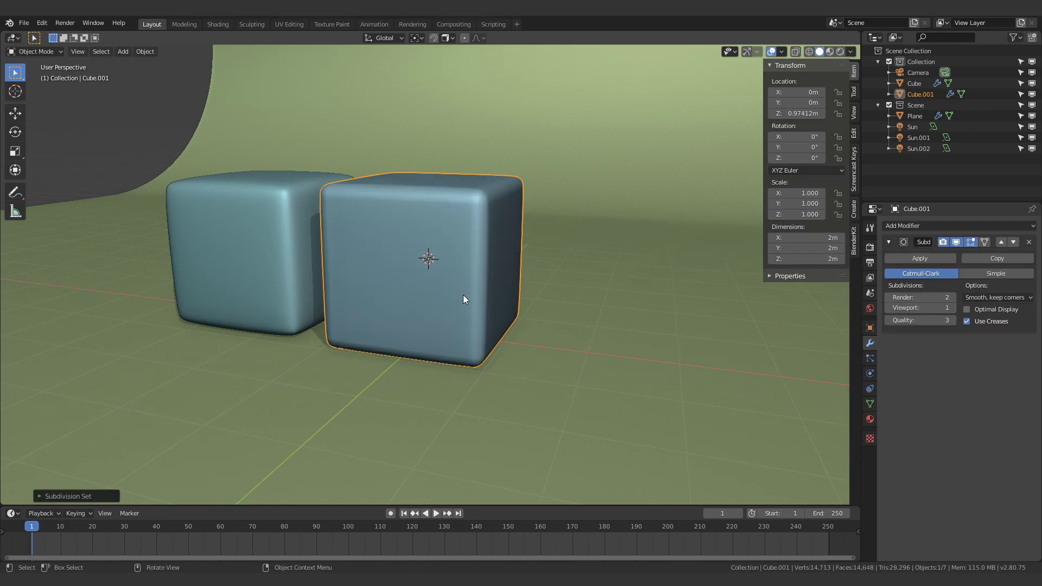
pyautogui.moveTo(354, 278); pyautogui.dragTo(421, 228, button='middle')
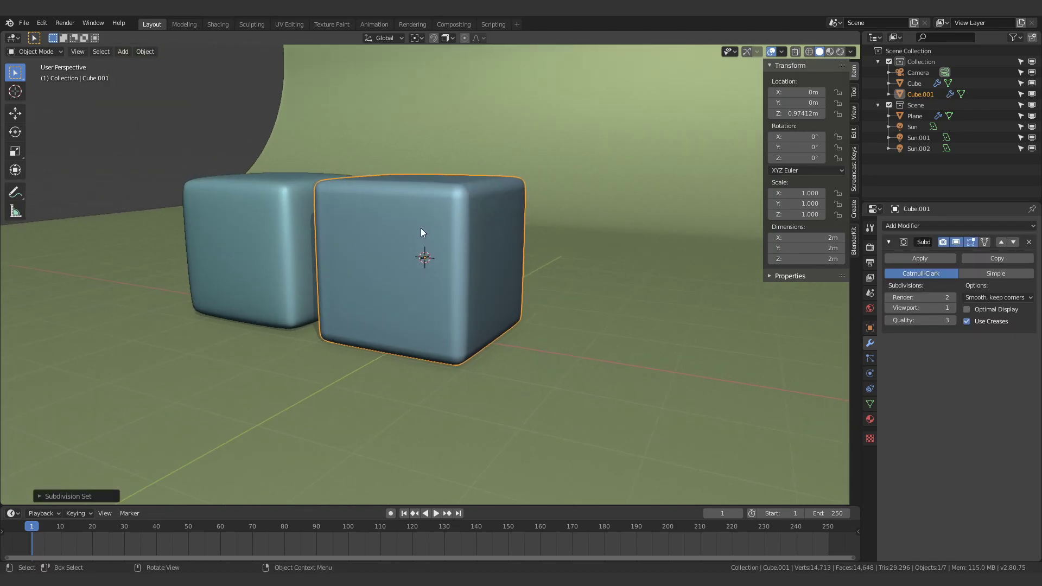
pyautogui.press('F12')
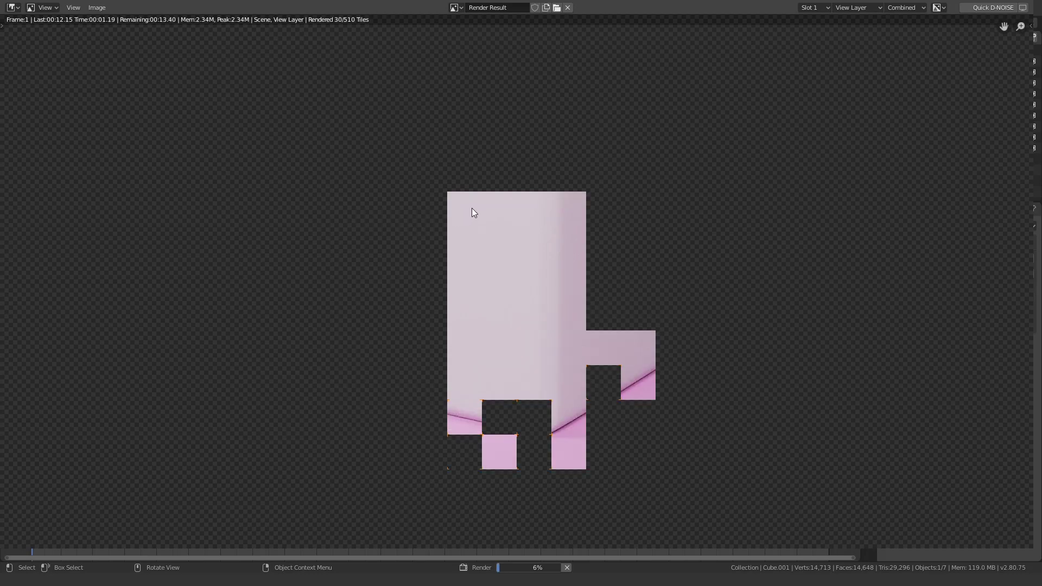
pyautogui.scroll(4, 510, 239)
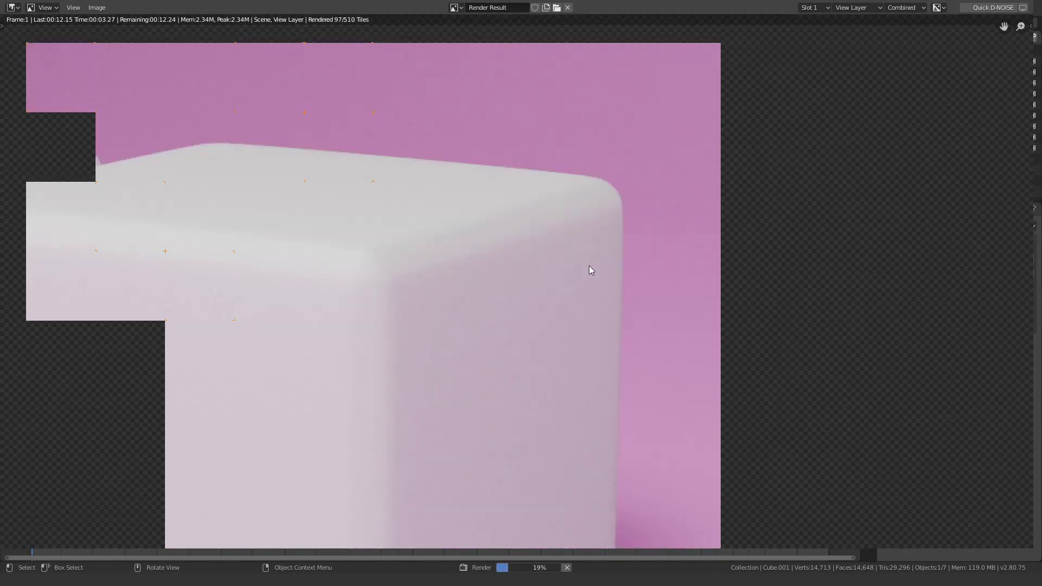
pyautogui.scroll(2, 589, 193)
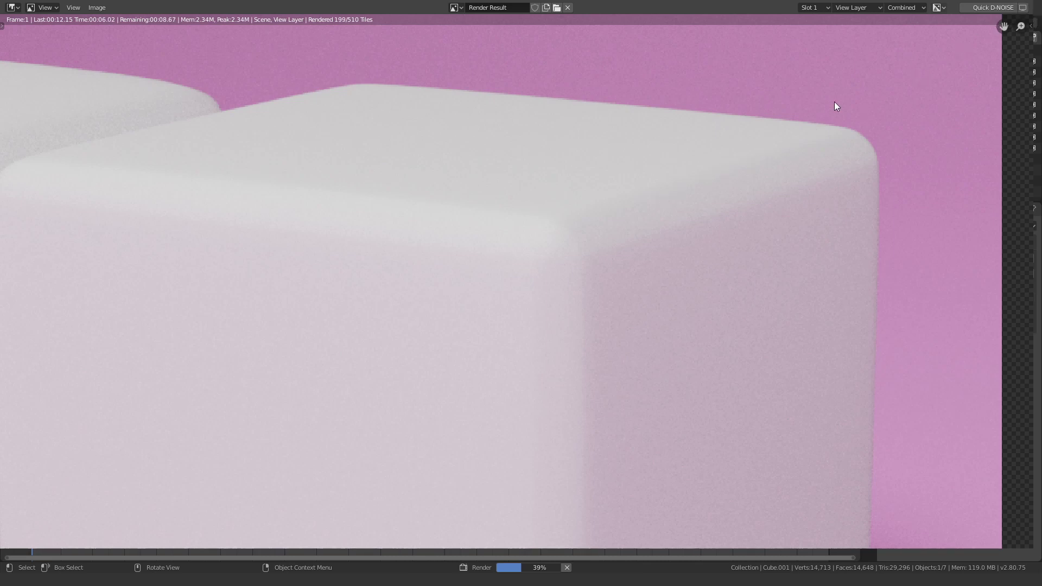
# Close the render, add a third cube, and move it along X beside the others
pyautogui.press('Escape')
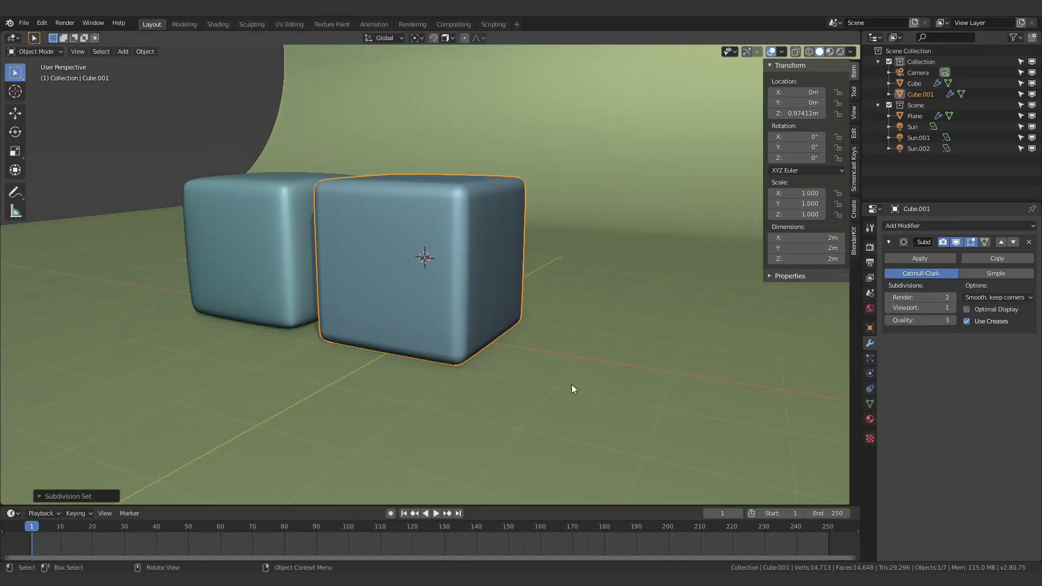
pyautogui.moveTo(572, 389); pyautogui.dragTo(513, 311, button='middle')
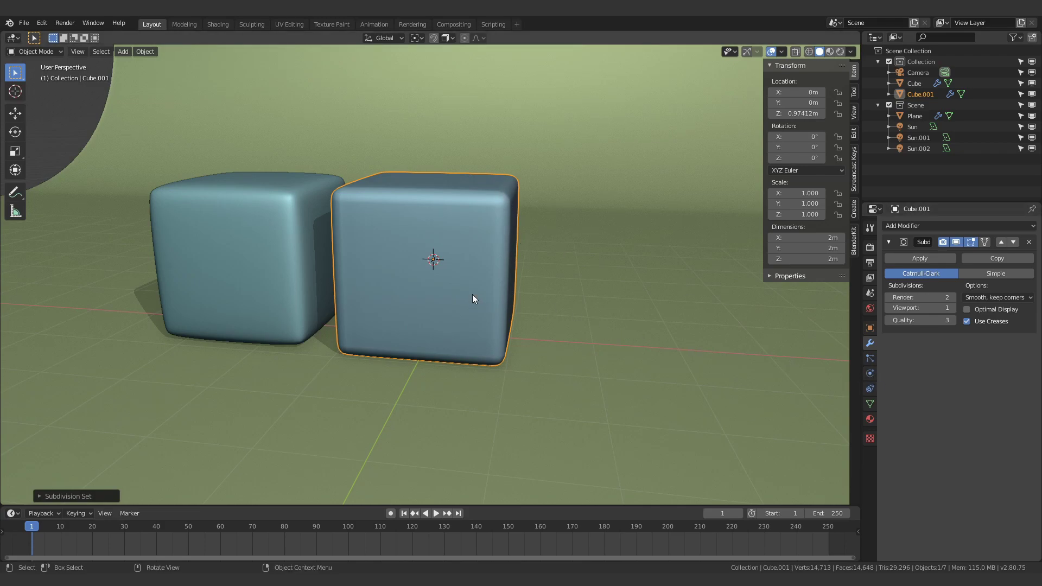
pyautogui.moveTo(473, 298); pyautogui.dragTo(444, 296, button='middle')
pyautogui.hotkey('shift', 'a')
pyautogui.moveTo(445, 299)
pyautogui.click(487, 301)
pyautogui.press('g')
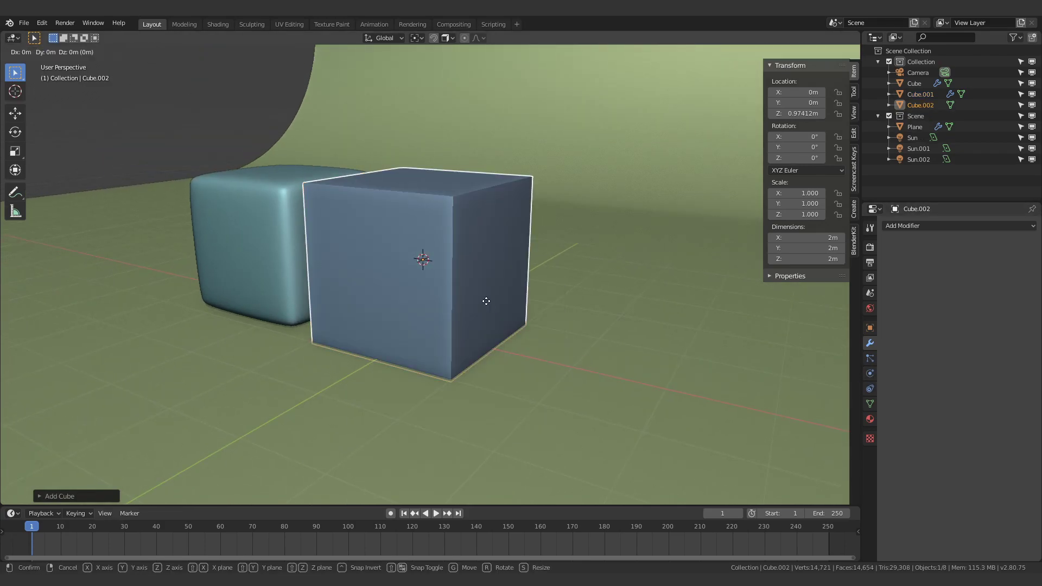
pyautogui.press('x')
pyautogui.click(419, 274)
# Try an Edit Mode bevel on the new cube, then cancel it and return to Object Mode
pyautogui.scroll(4, 419, 277)
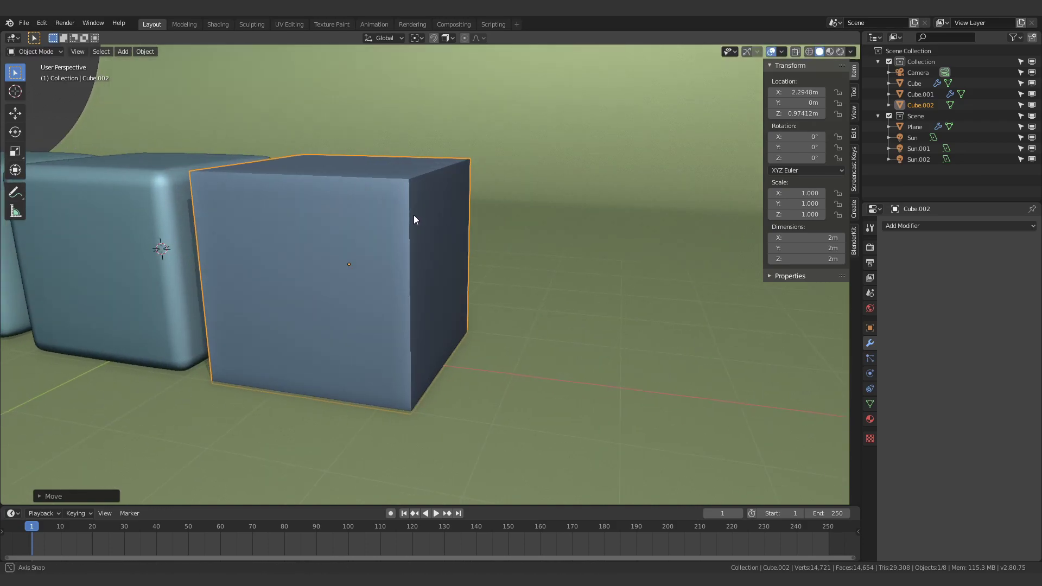
pyautogui.moveTo(414, 219); pyautogui.dragTo(358, 197, button='middle')
pyautogui.press('Tab')
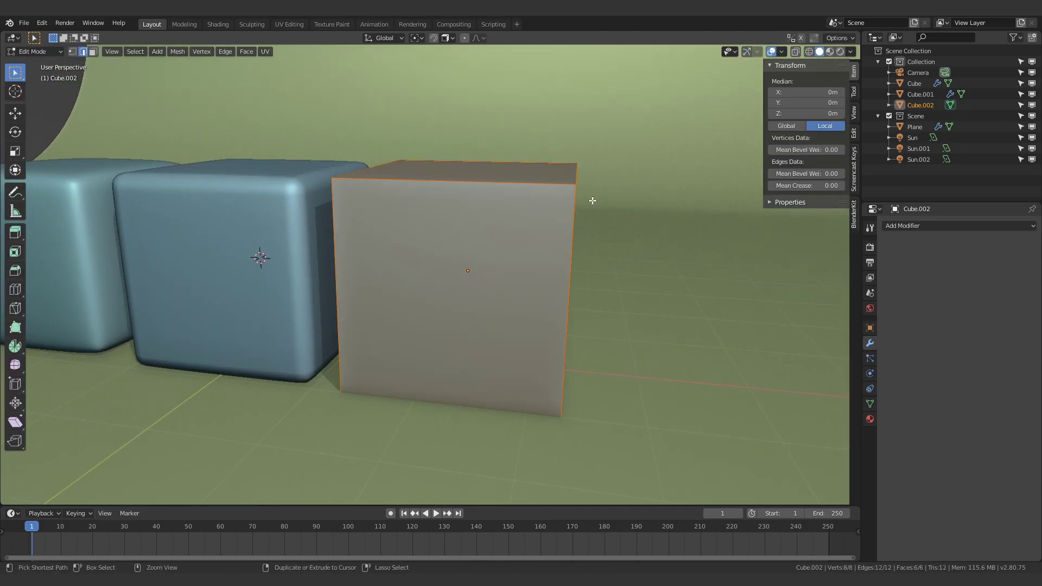
pyautogui.hotkey('ctrl', 'b')
pyautogui.scroll(3, 696, 305)
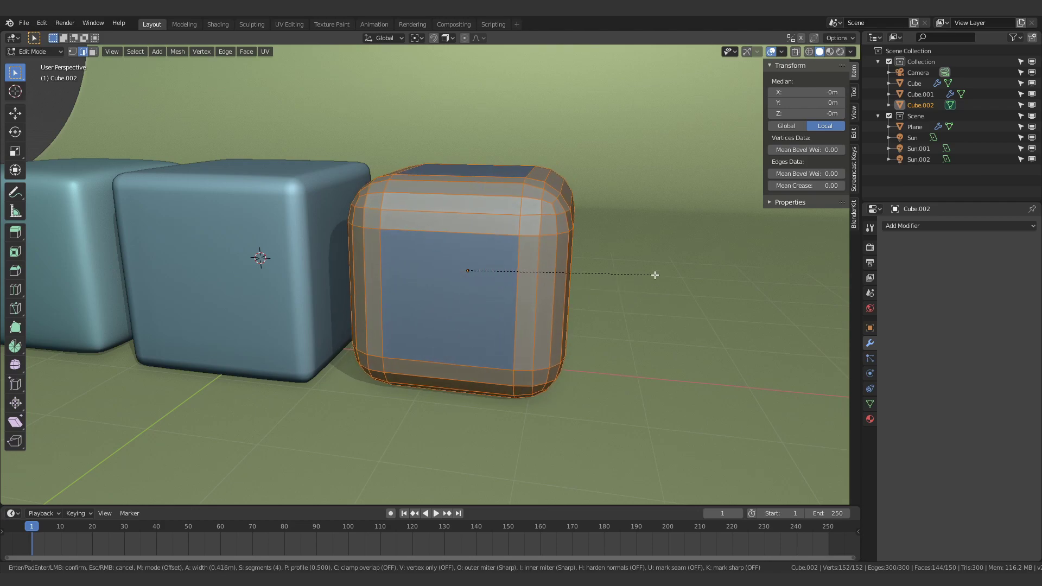
pyautogui.press('Escape')
pyautogui.press('q')
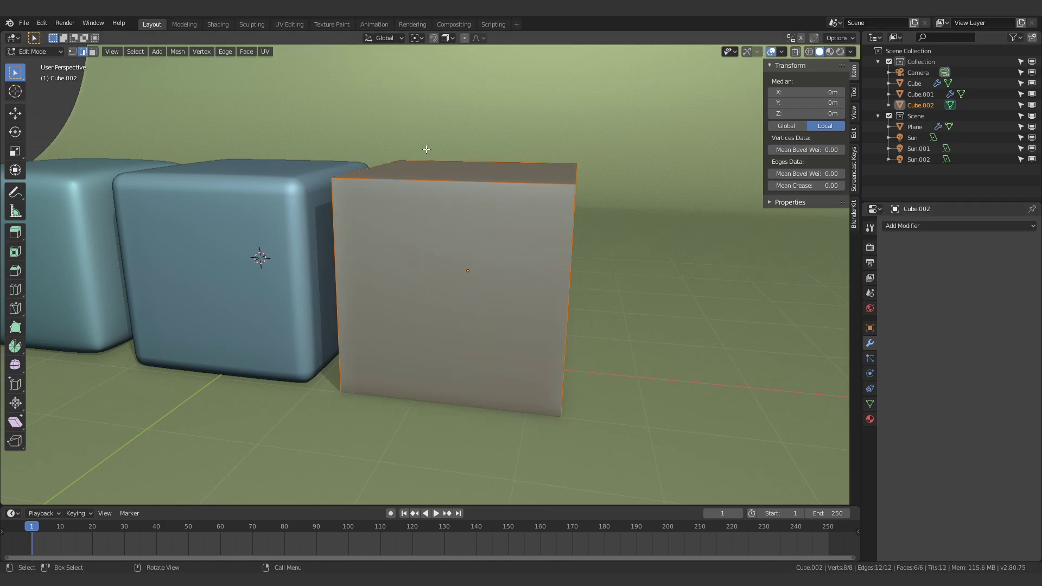
pyautogui.press('Tab')
# Add a Bevel modifier to Cube.002 with 3 segments and a 0.2 m width
pyautogui.press('q')
pyautogui.click(383, 196)
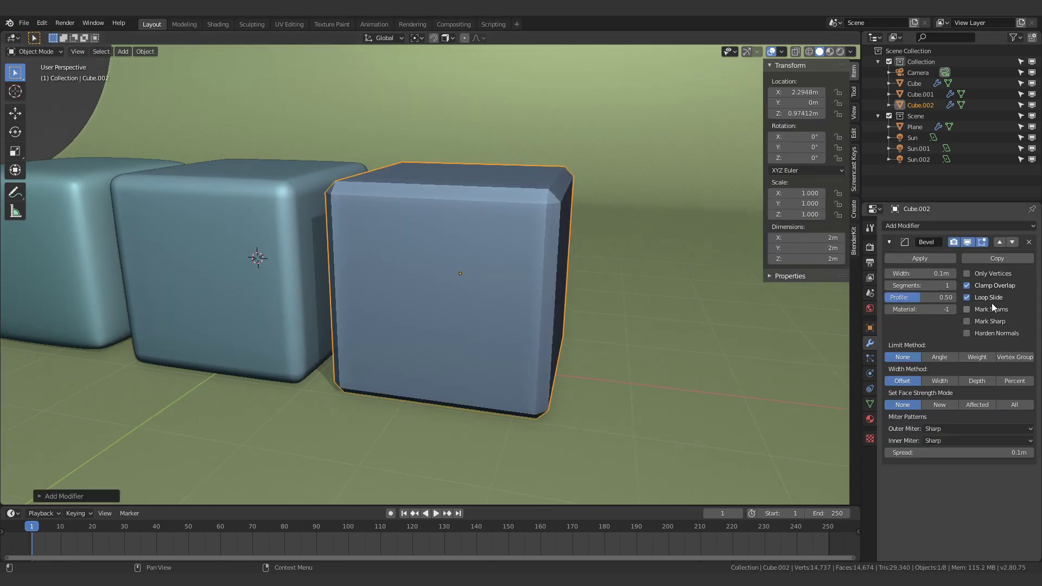
pyautogui.click(953, 285)
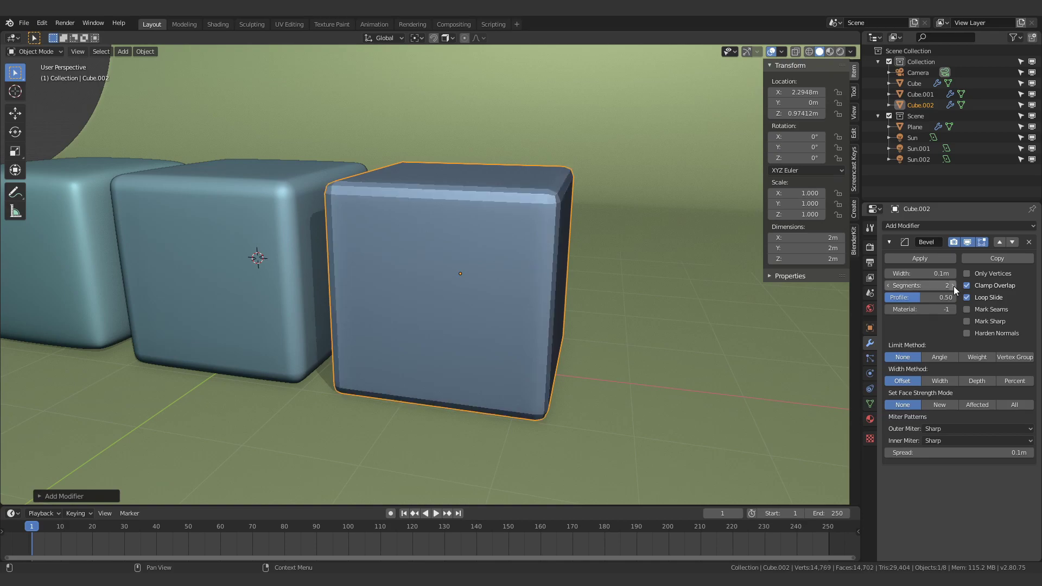
pyautogui.click(954, 285)
pyautogui.moveTo(613, 271); pyautogui.dragTo(715, 280, button='middle')
pyautogui.moveTo(923, 274); pyautogui.dragTo(946, 273)
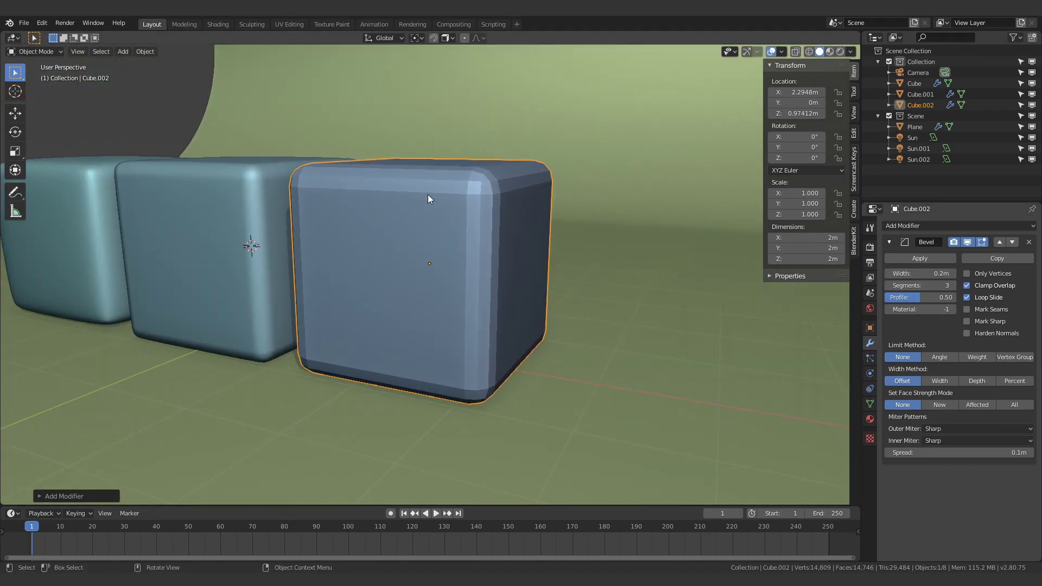
# Give Cube.002 subdivision smoothing and smooth shading, then select the middle cube
pyautogui.hotkey('ctrl', '1')
pyautogui.rightClick(444, 198)
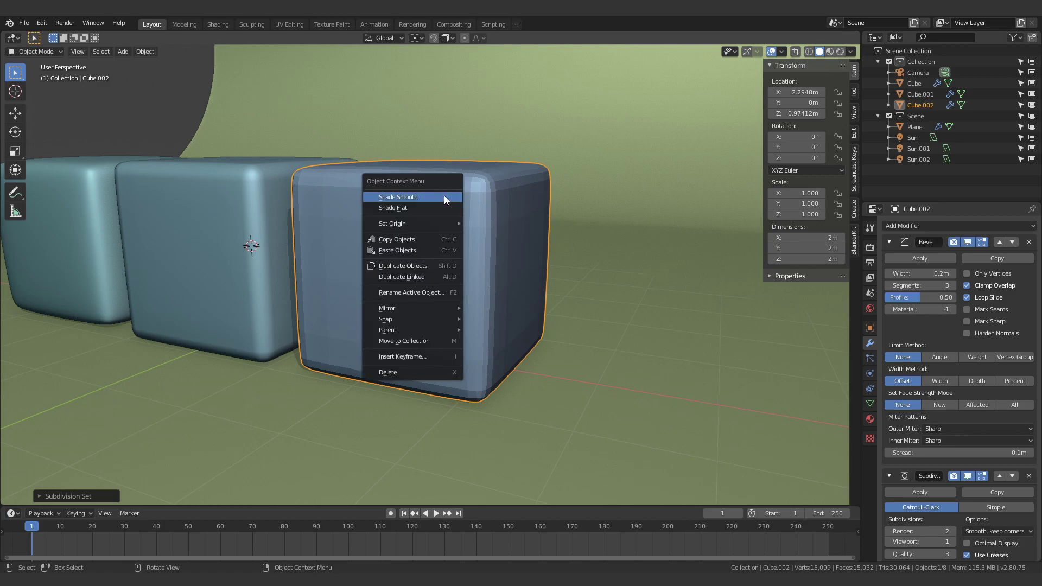
pyautogui.click(444, 197)
pyautogui.moveTo(444, 196); pyautogui.dragTo(331, 212, button='middle')
pyautogui.moveTo(354, 219); pyautogui.dragTo(389, 214, button='middle')
pyautogui.click(351, 209)
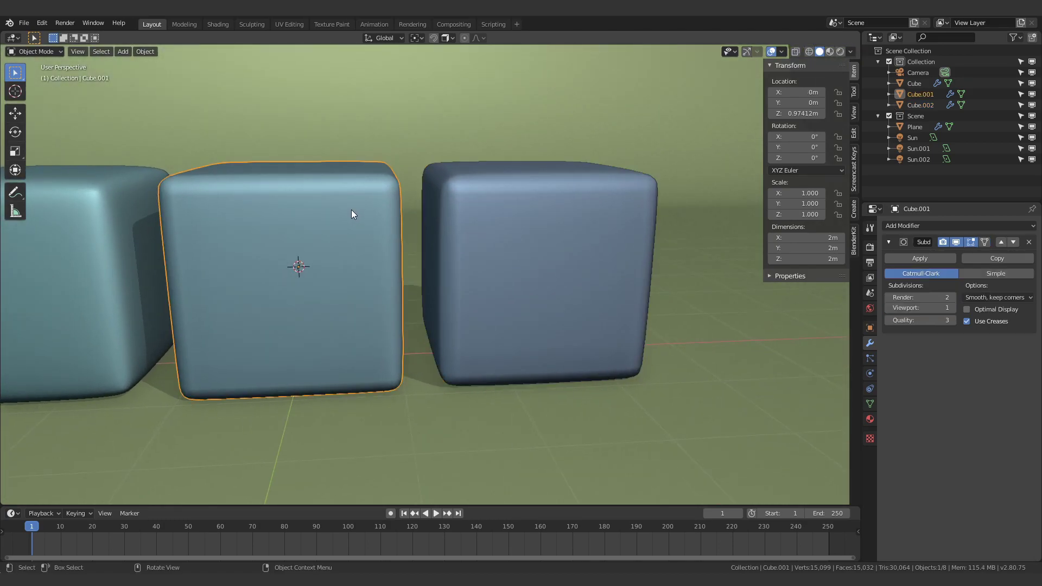
# Render the three rounded cubes with F12 and zoom through the D-NOISE result
pyautogui.moveTo(549, 220); pyautogui.dragTo(448, 187, button='middle')
pyautogui.press('F12')
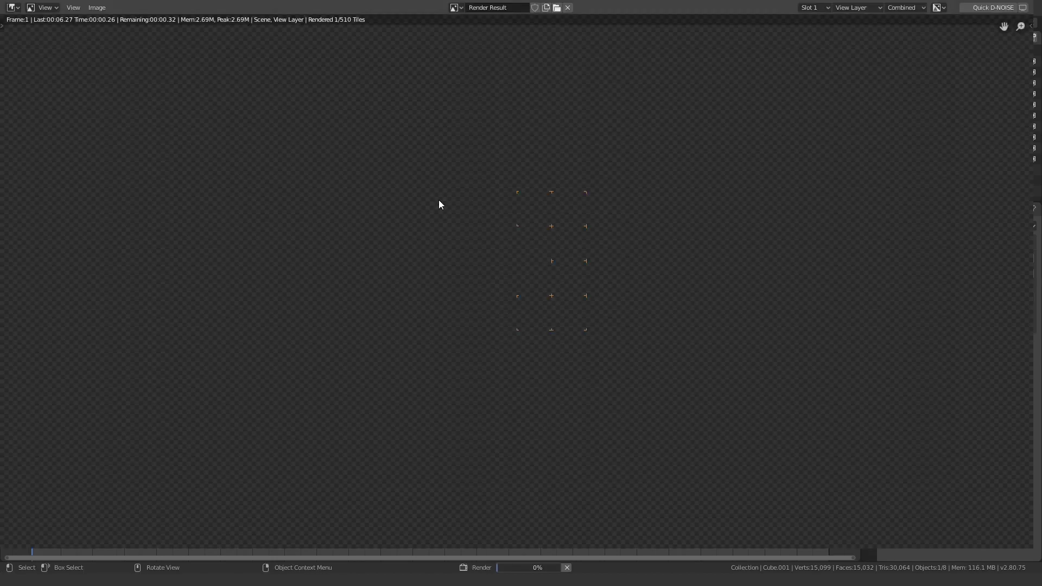
pyautogui.scroll(-3, 464, 228)
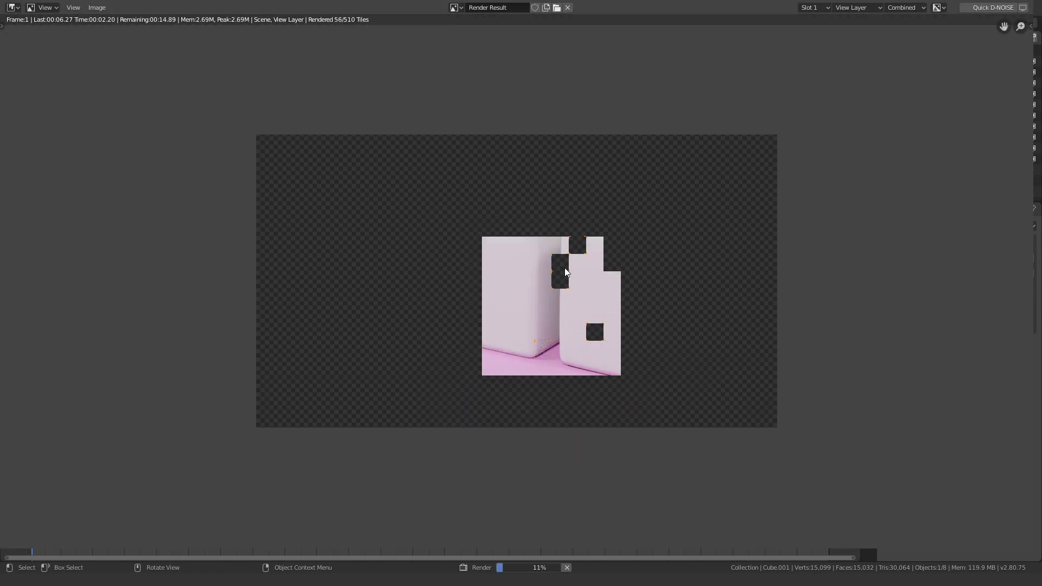
pyautogui.scroll(2, 591, 257)
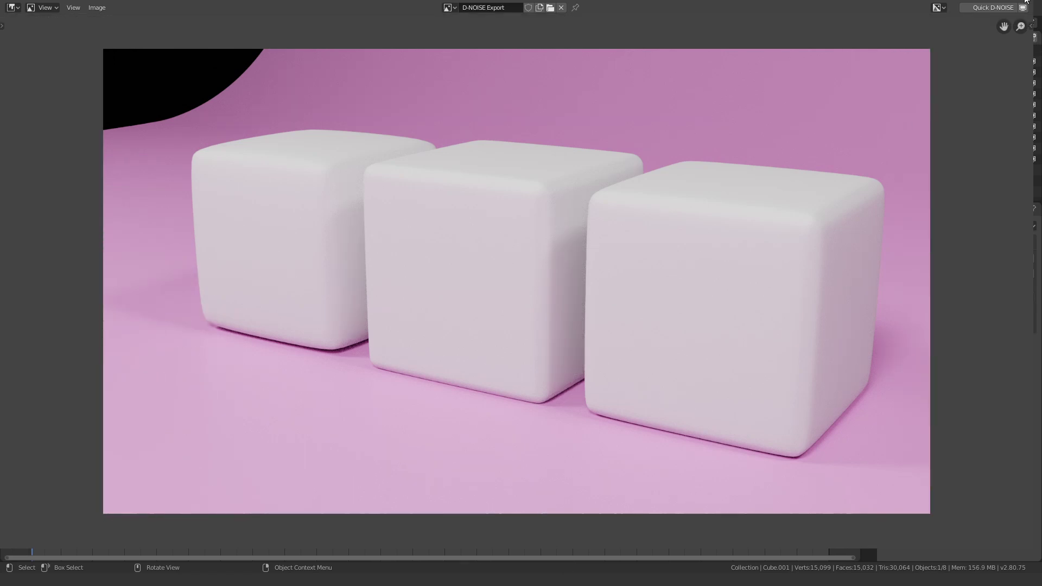
# Close the render, select the left cube and add an Array modifier to it
pyautogui.press('Escape')
pyautogui.scroll(-5, 315, 272)
pyautogui.moveTo(247, 272); pyautogui.dragTo(274, 245, button='middle')
pyautogui.click(327, 258)
pyautogui.press('q')
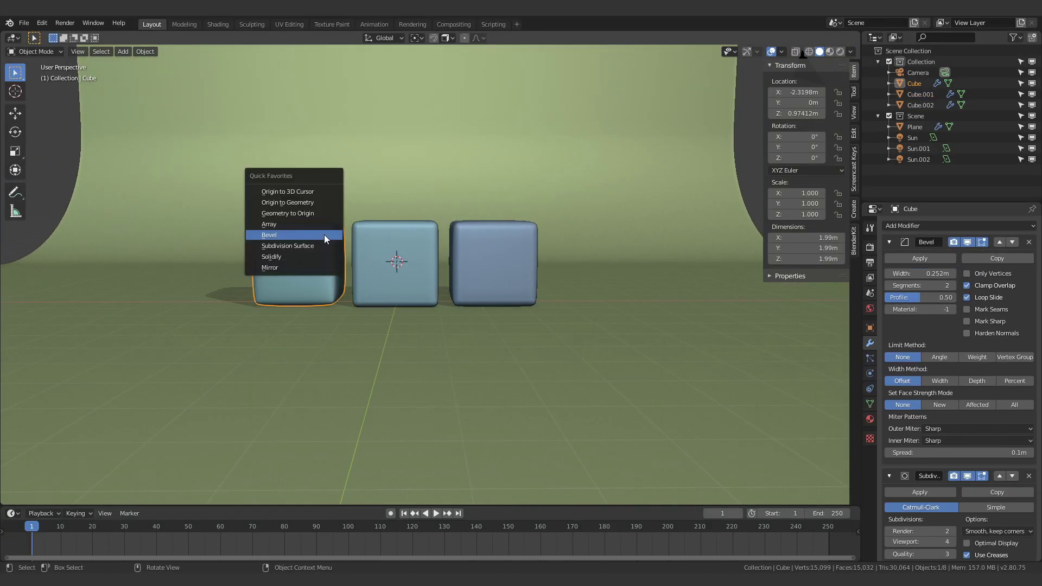
pyautogui.click(293, 223)
pyautogui.moveTo(315, 221); pyautogui.dragTo(429, 266, button='middle')
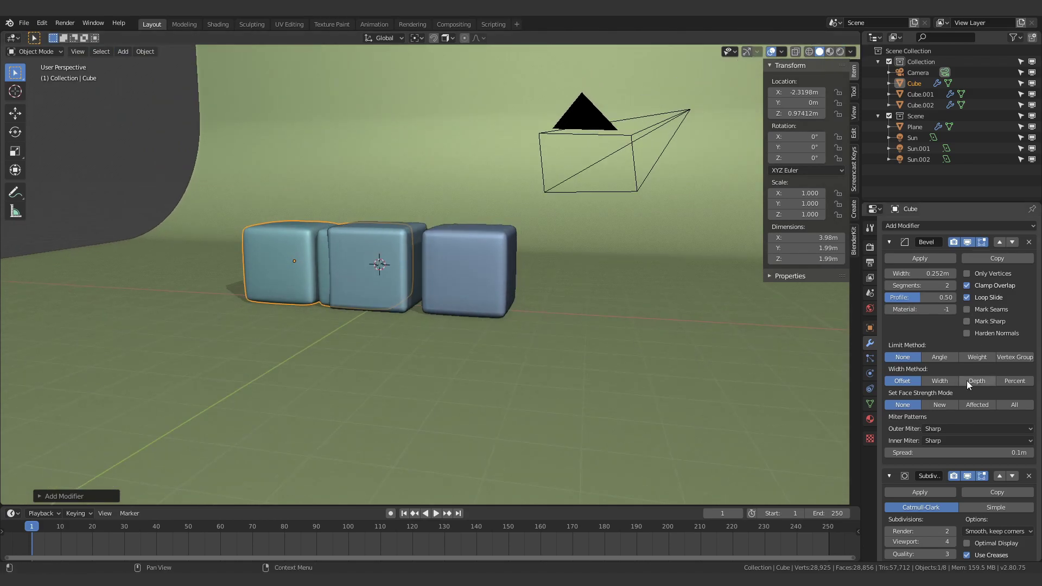
pyautogui.scroll(-10, 962, 423)
# Set the array's Z relative offset to 1.1 and its count to 100
pyautogui.click(993, 438)
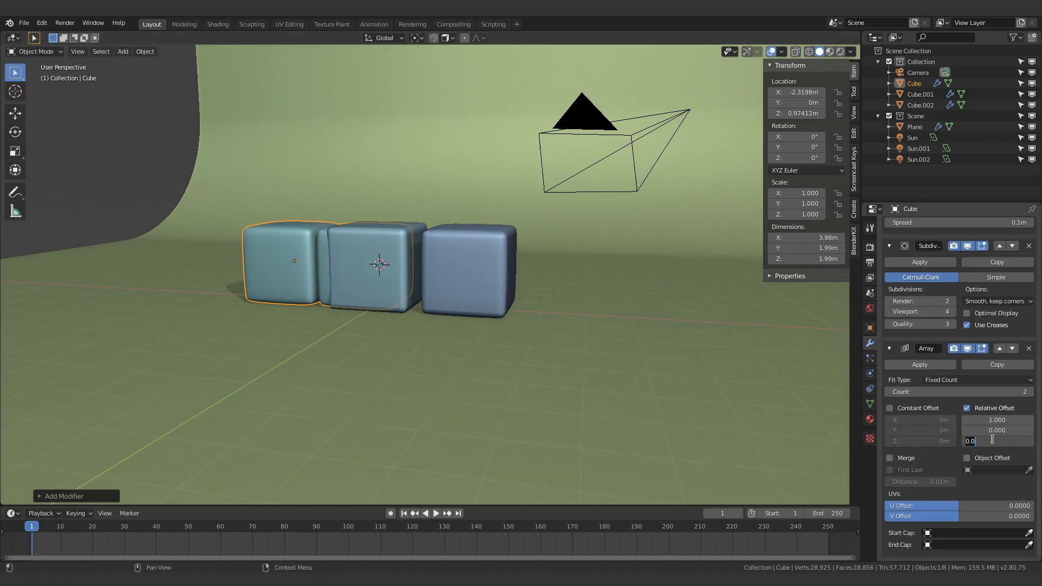
pyautogui.write('1.1')
pyautogui.press('Return')
pyautogui.click(968, 407)
pyautogui.click(1003, 393)
pyautogui.write('100')
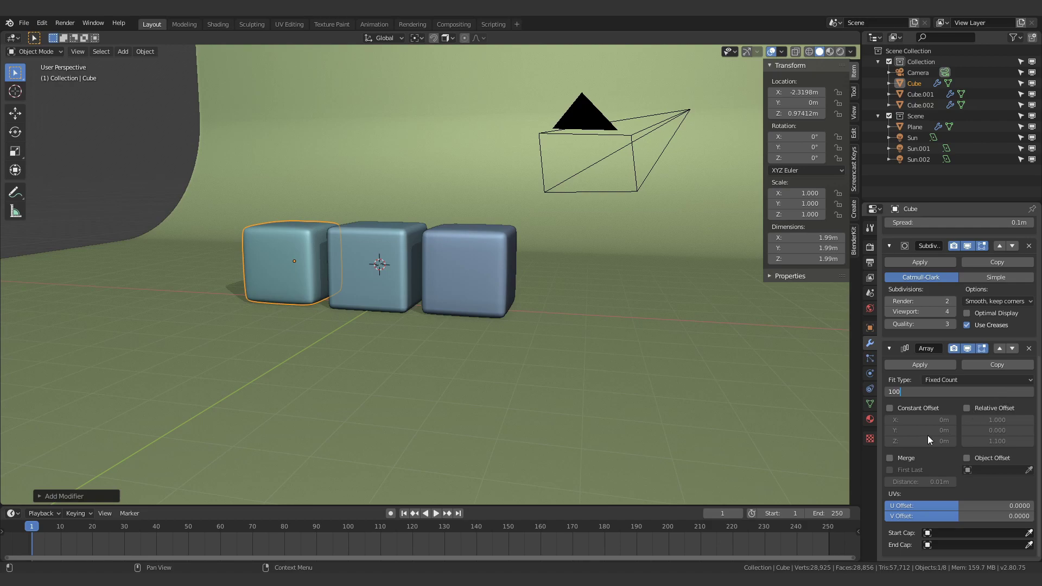
pyautogui.press('Return')
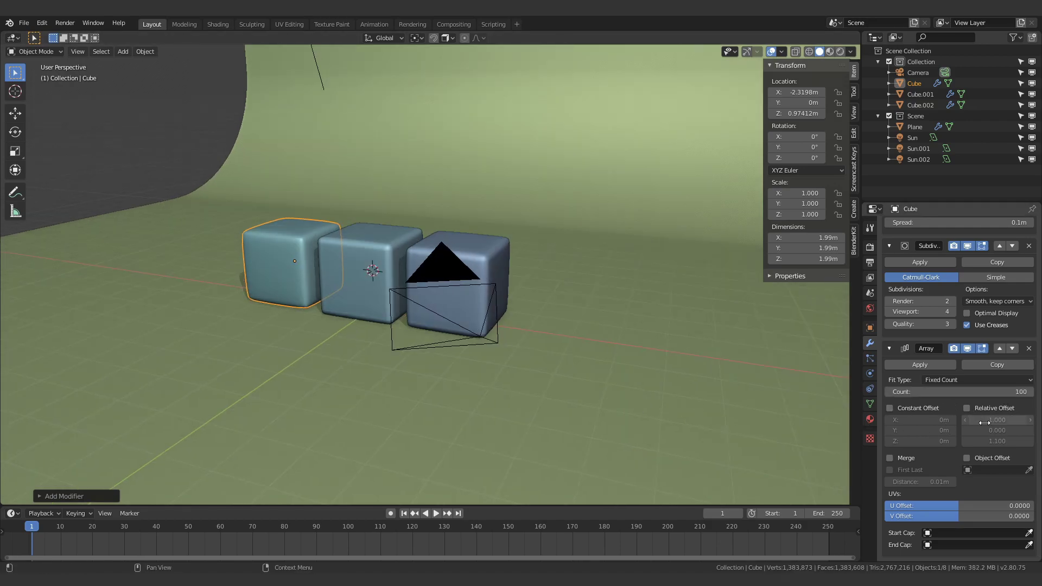
# Enable relative offset with X set to 0, then zoom out to view the column
pyautogui.click(967, 408)
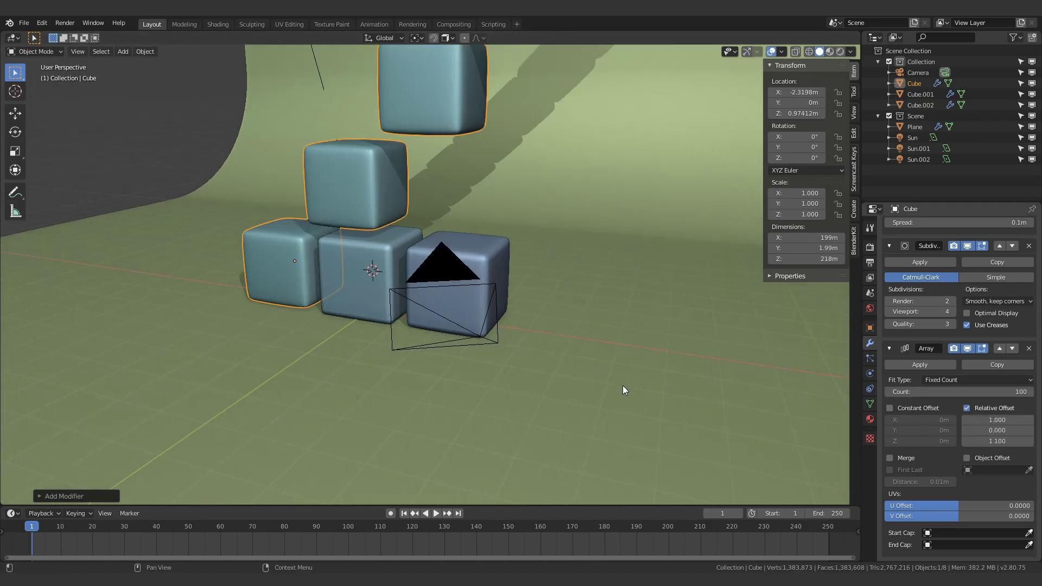
pyautogui.click(967, 408)
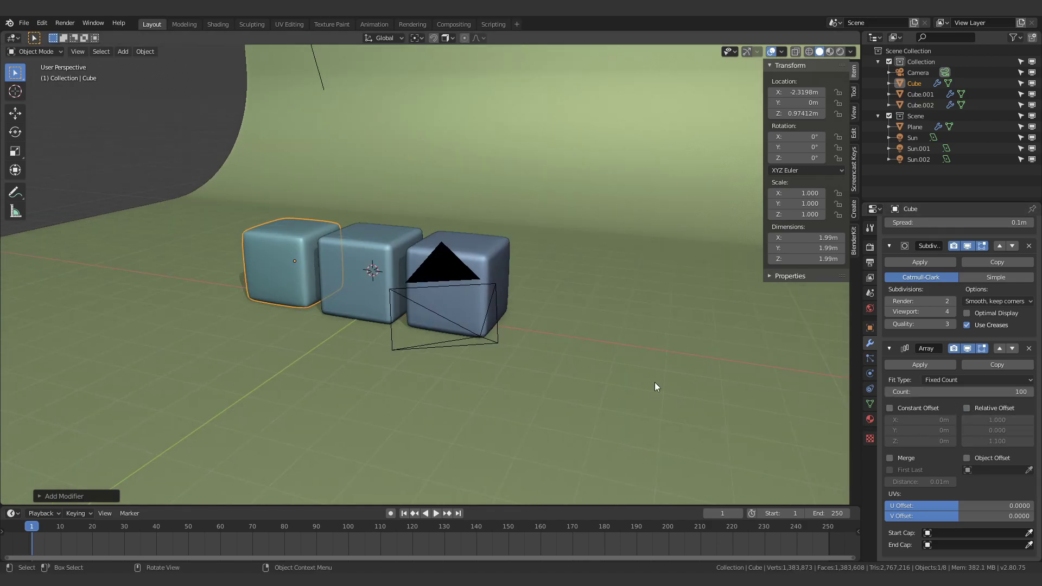
pyautogui.click(968, 408)
pyautogui.click(1002, 422)
pyautogui.write('0')
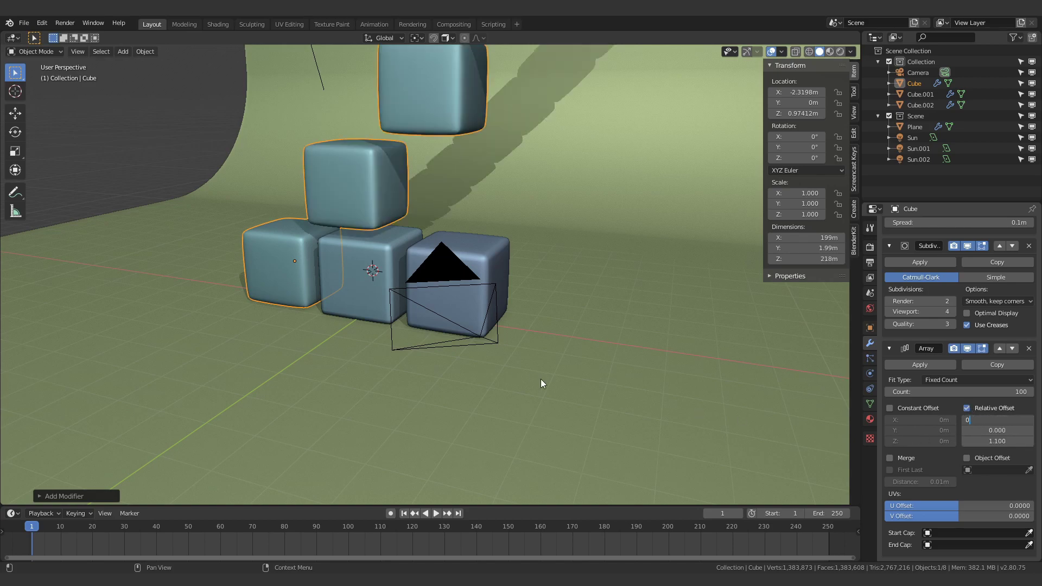
pyautogui.press('Return')
pyautogui.moveTo(457, 343); pyautogui.dragTo(377, 242, button='middle')
pyautogui.scroll(-3, 636, 262)
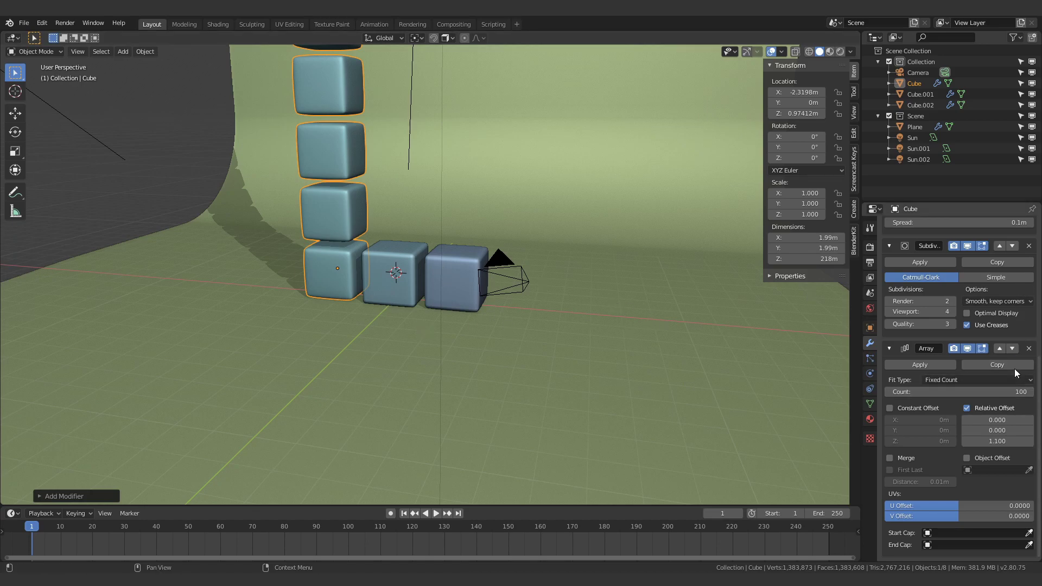
# Delete the left cube's Array modifier and hide the middle cube, right cube and backdrop Plane
pyautogui.click(1029, 348)
pyautogui.moveTo(463, 288); pyautogui.dragTo(522, 283, button='middle')
pyautogui.click(523, 284)
pyautogui.scroll(3, 522, 283)
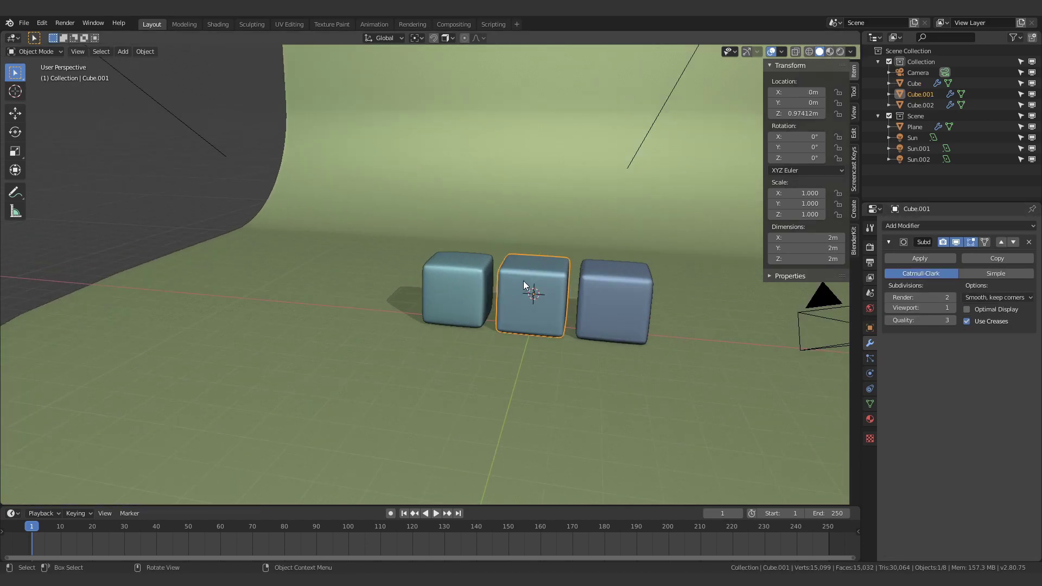
pyautogui.press('h')
pyautogui.click(639, 272)
pyautogui.press('h')
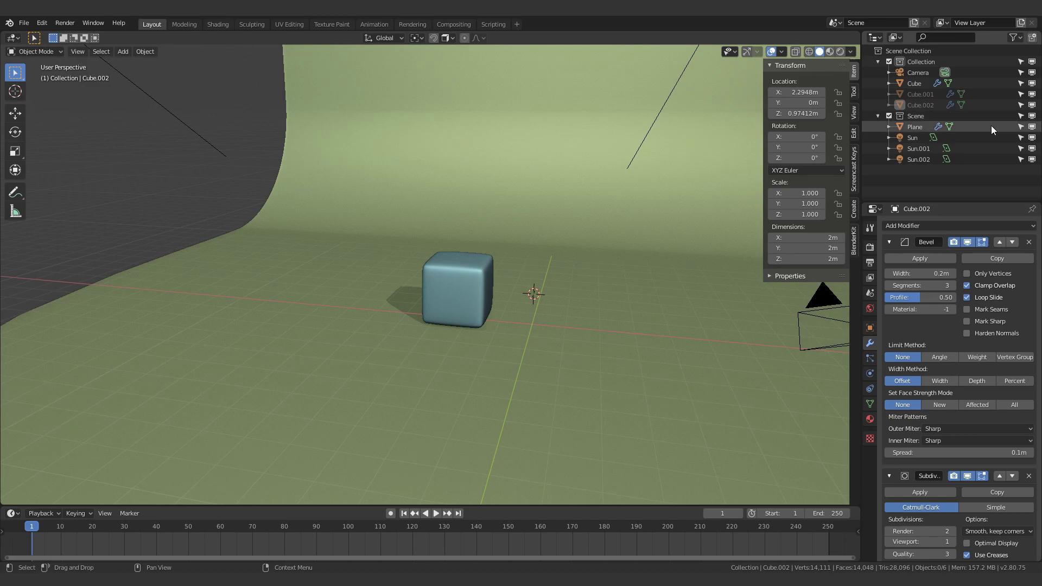
pyautogui.click(991, 126)
pyautogui.press('h')
# Select the lone left cube and zoom in to inspect it
pyautogui.click(454, 275)
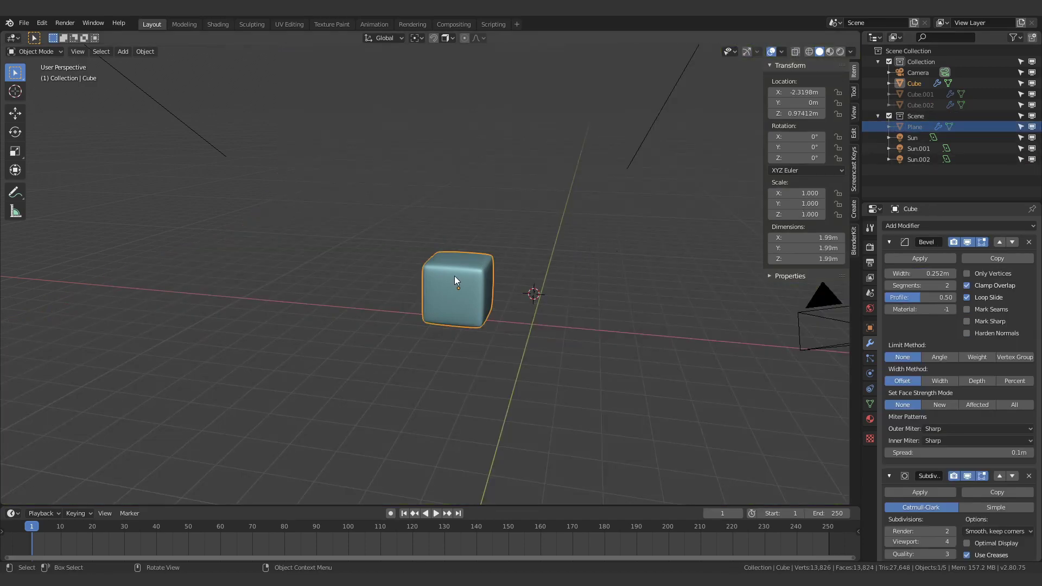
pyautogui.moveTo(455, 276); pyautogui.dragTo(498, 298, button='middle')
pyautogui.scroll(2, 532, 327)
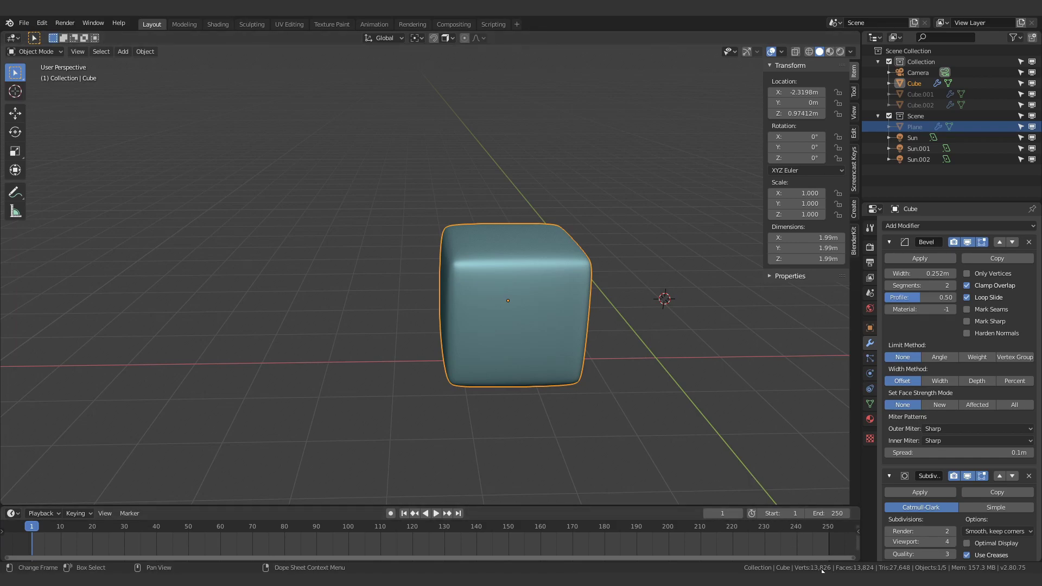
pyautogui.moveTo(703, 432); pyautogui.dragTo(672, 425, button='middle')
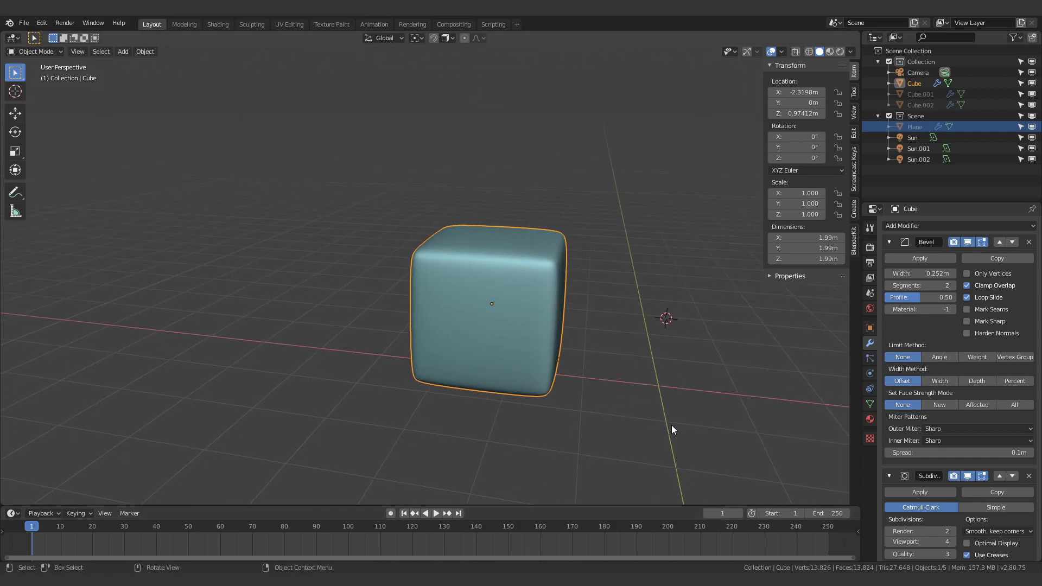
# Unhide everything, check the left cube's mesh in Edit Mode, then reselect it
pyautogui.hotkey('alt', 'h')
pyautogui.click(468, 322)
pyautogui.press('Tab')
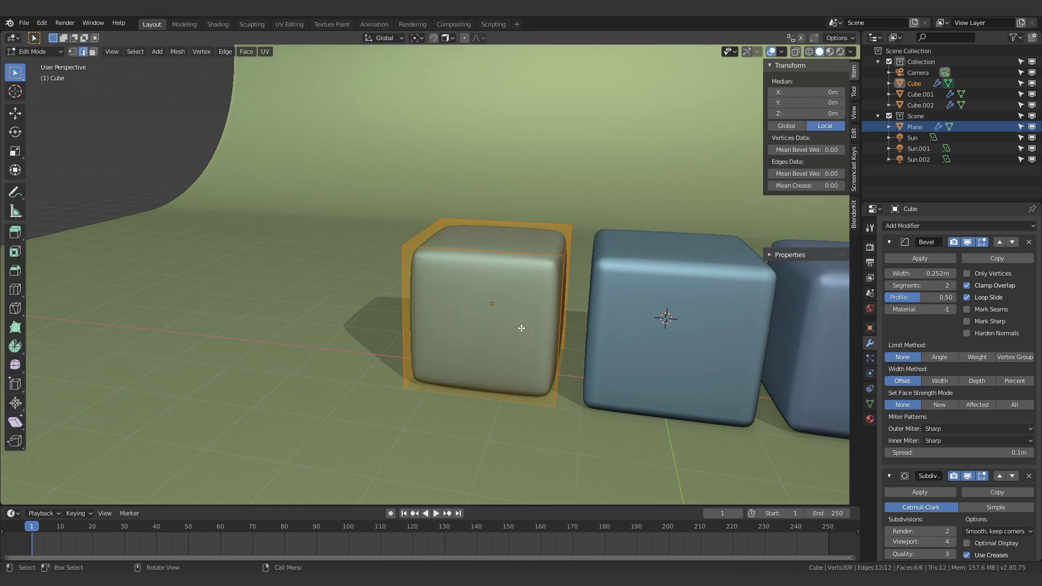
pyautogui.moveTo(506, 341); pyautogui.dragTo(503, 276, button='middle')
pyautogui.press('Tab')
pyautogui.click(460, 270)
pyautogui.click(432, 288)
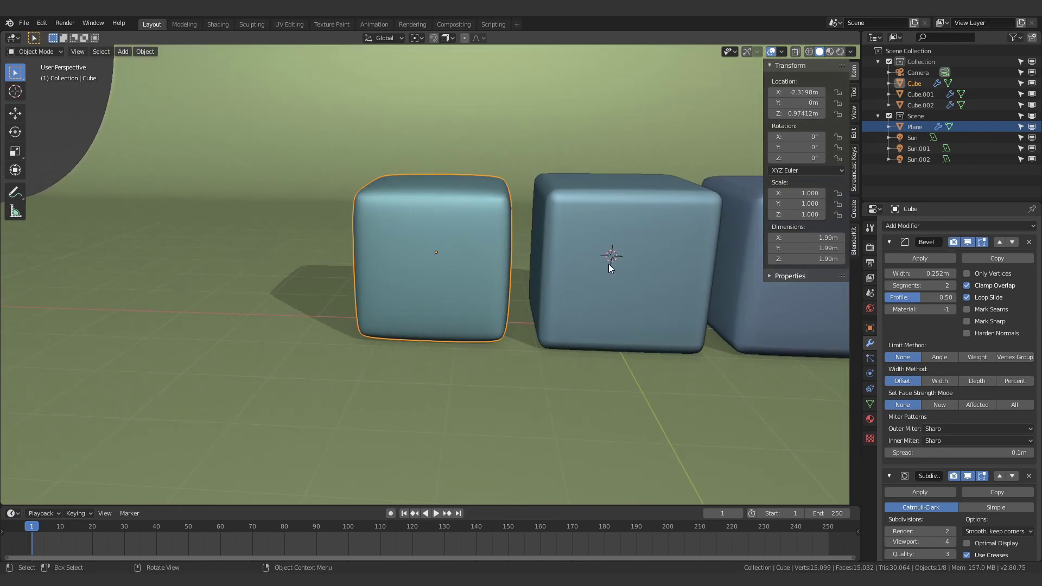
# Hide the backdrop plane and lights by turning off the Scene collection's viewport visibility
pyautogui.scroll(-4, 624, 271)
pyautogui.click(923, 127)
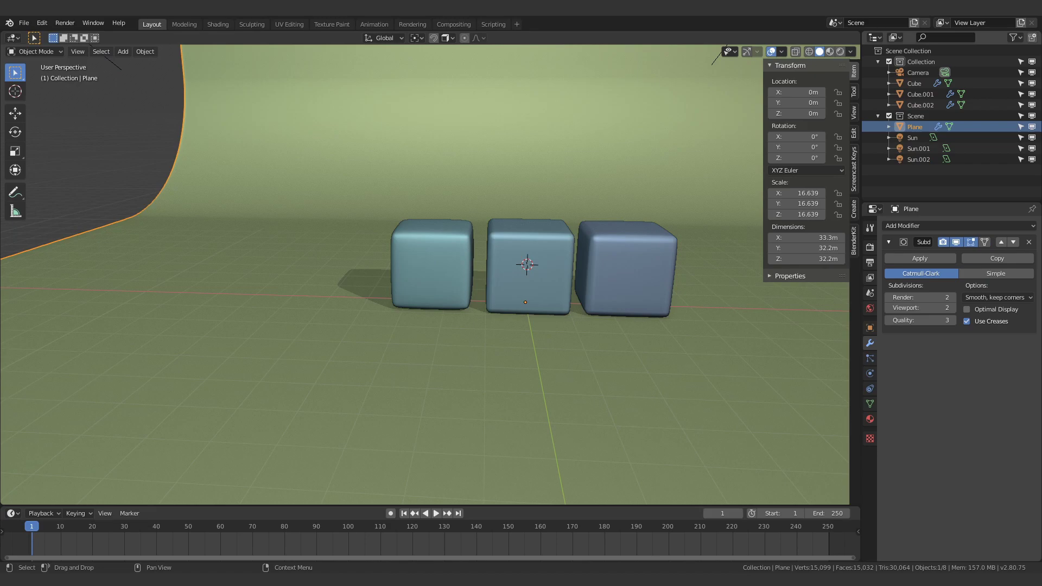
pyautogui.click(1032, 116)
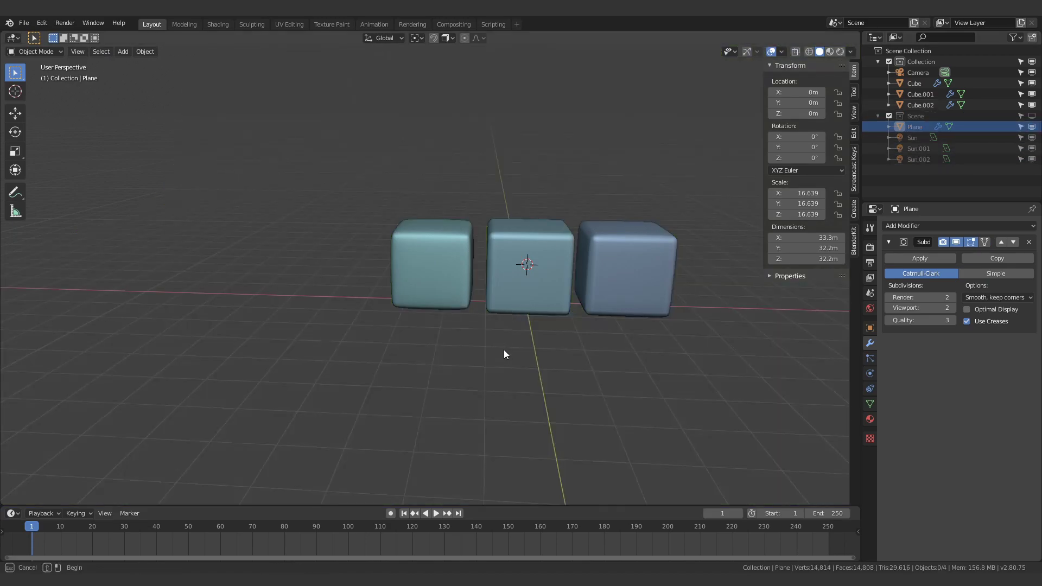
# Hide Cube and Cube.001 so only Cube.002 remains, selected and facing front
pyautogui.click(627, 254)
pyautogui.press('h')
pyautogui.click(470, 263)
pyautogui.press('h')
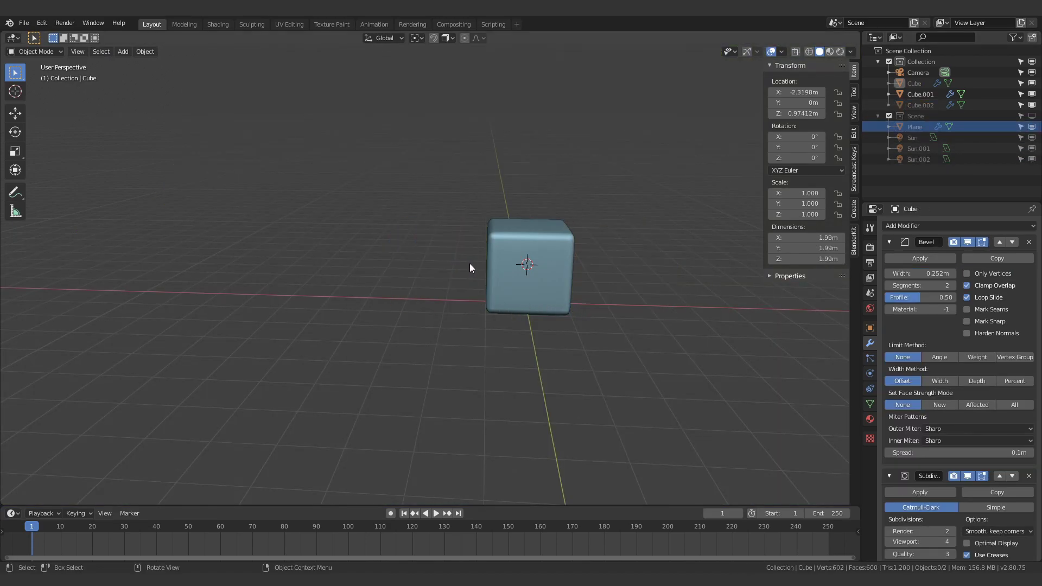
pyautogui.click(529, 260)
pyautogui.moveTo(569, 256); pyautogui.dragTo(415, 331, button='middle')
pyautogui.scroll(3, 553, 262)
pyautogui.hotkey('alt', 'h')
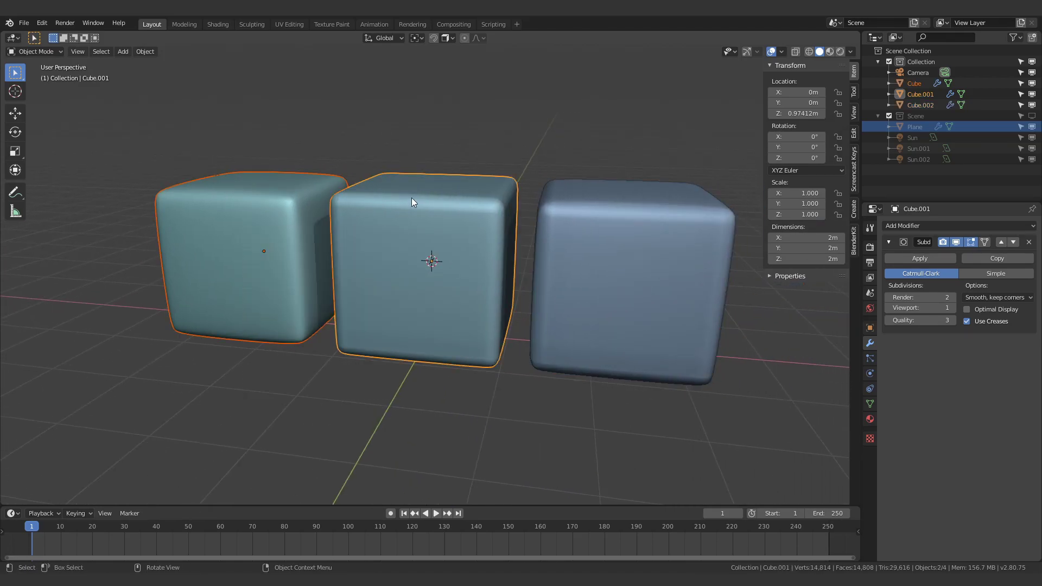
pyautogui.moveTo(415, 202); pyautogui.dragTo(463, 256, button='middle')
pyautogui.press('h')
pyautogui.click(650, 258)
pyautogui.moveTo(682, 281); pyautogui.dragTo(517, 241, button='middle')
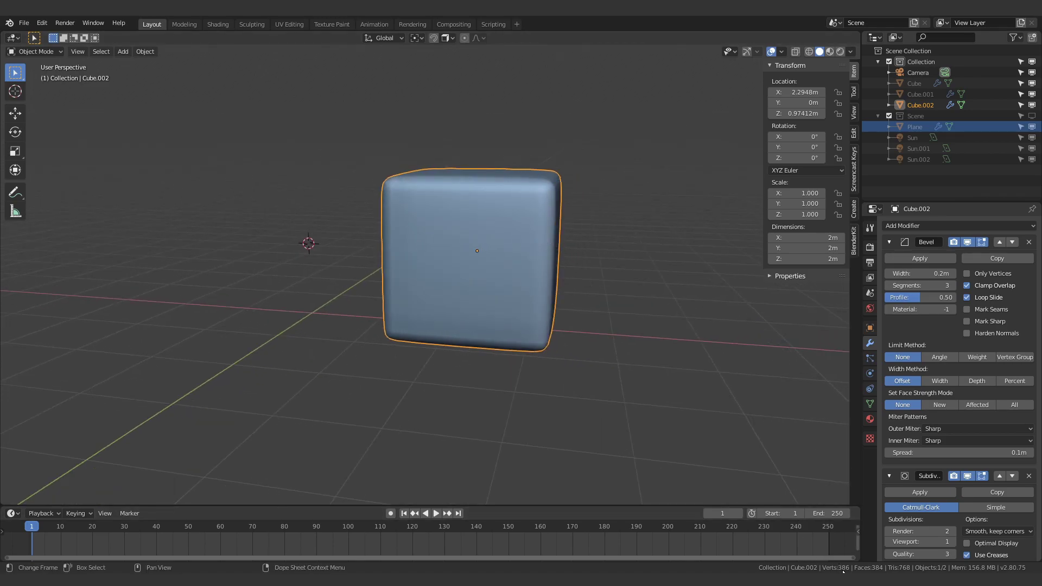
pyautogui.scroll(-1, 928, 362)
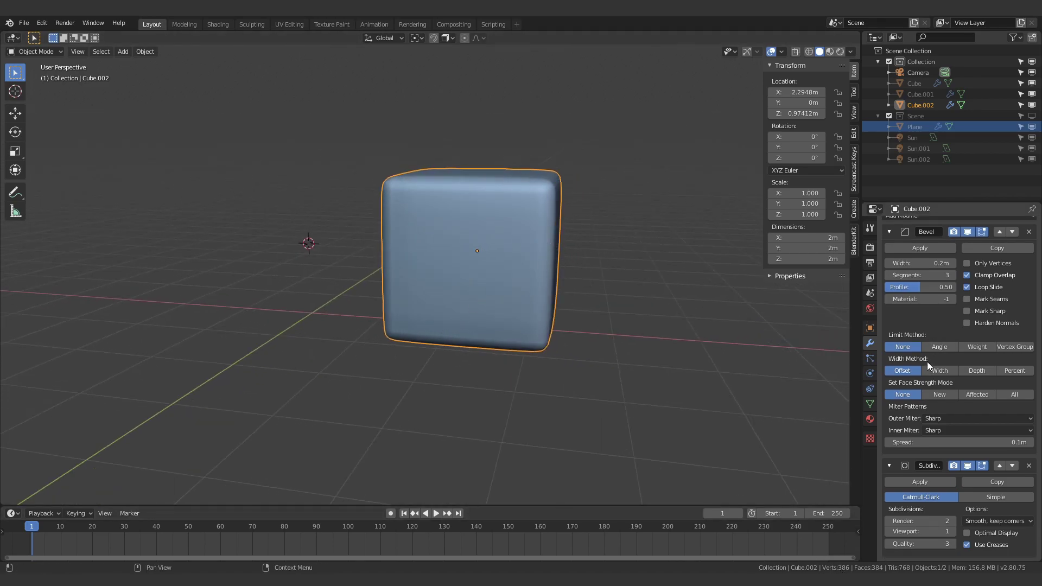
# Add an Array modifier to Cube.002 and set its count to 100
pyautogui.press('q')
pyautogui.click(523, 251)
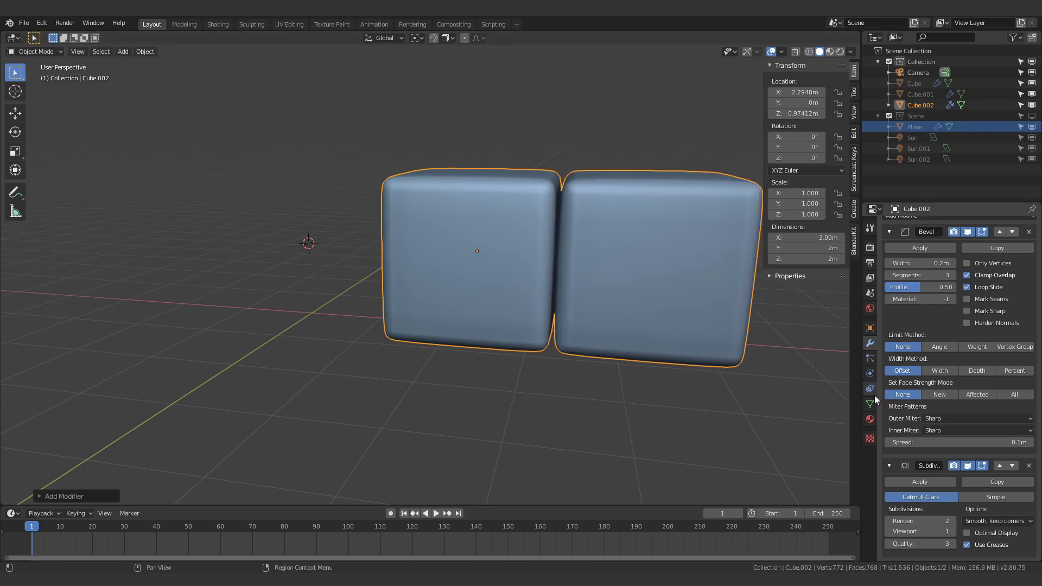
pyautogui.scroll(-5, 989, 454)
pyautogui.scroll(-5, 989, 454)
pyautogui.click(978, 391)
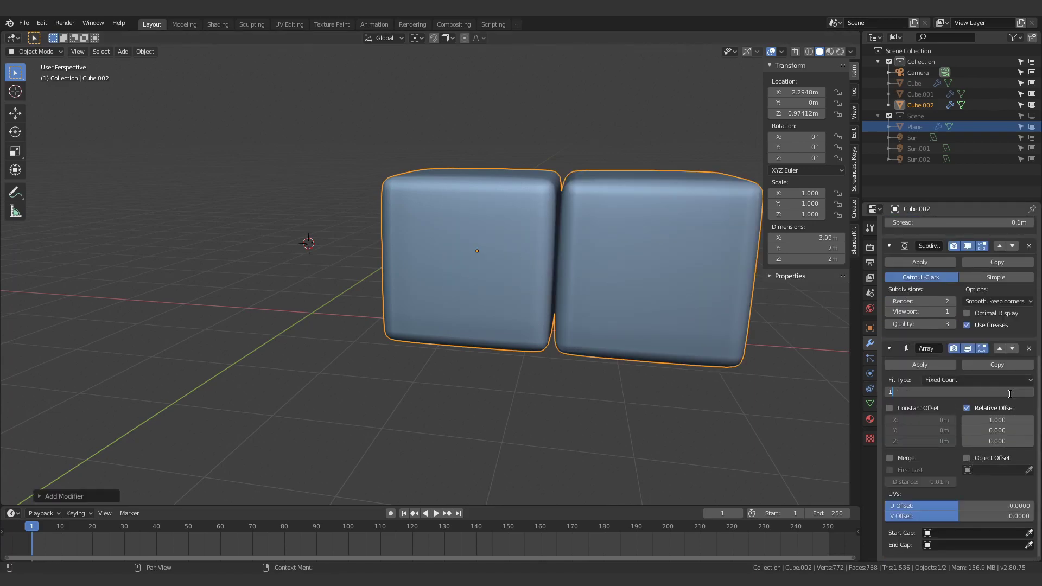
pyautogui.write('100')
pyautogui.press('Return')
pyautogui.moveTo(738, 407); pyautogui.dragTo(760, 413, button='middle')
# Set the array's relative offset to Z 1 and X 0 so copies stack upward
pyautogui.click(997, 441)
pyautogui.write('1')
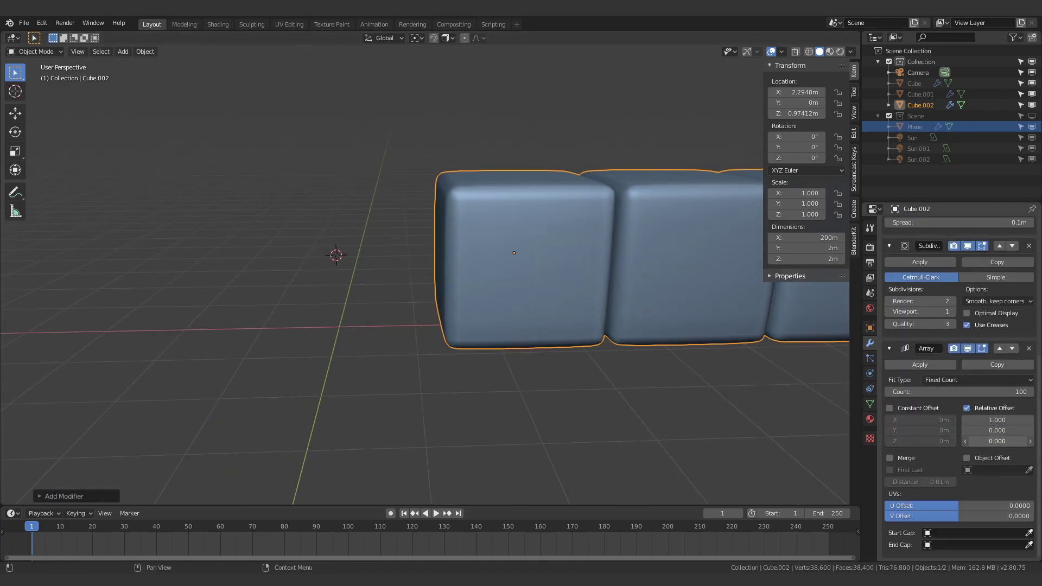
pyautogui.press('Return')
pyautogui.click(994, 419)
pyautogui.write('0')
pyautogui.press('Return')
# Orbit and zoom around the 100-cube column to inspect it
pyautogui.moveTo(543, 388); pyautogui.dragTo(642, 353, button='middle')
pyautogui.scroll(-4, 687, 392)
pyautogui.scroll(8, 624, 336)
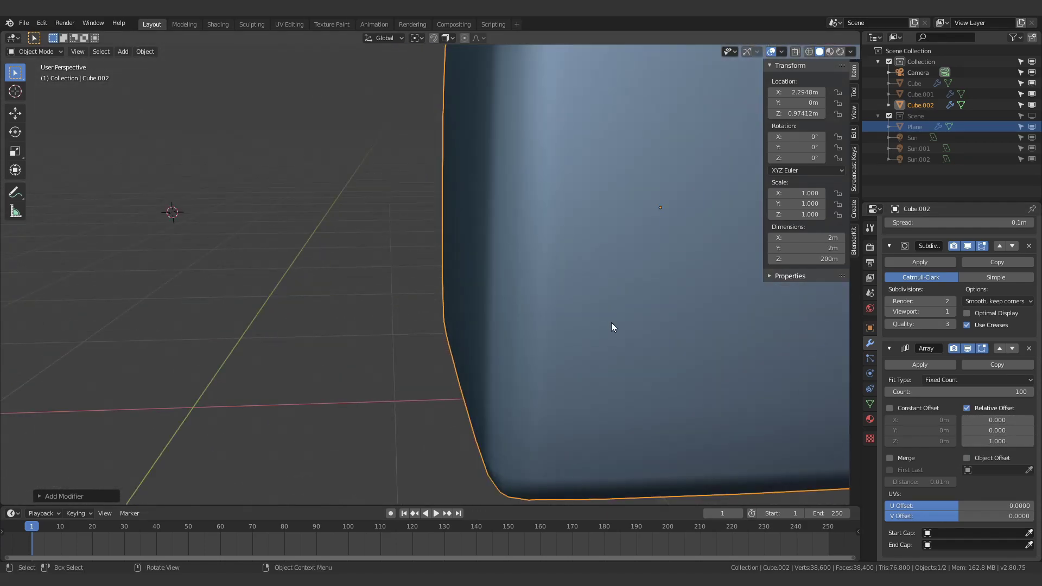
pyautogui.scroll(-5, 647, 377)
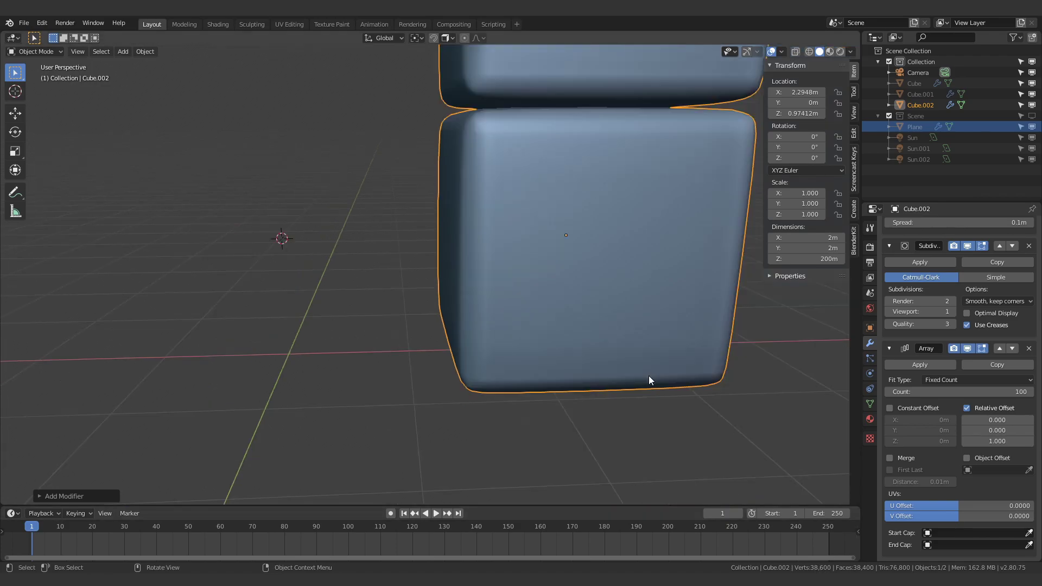
pyautogui.moveTo(623, 344); pyautogui.dragTo(542, 327, button='middle')
pyautogui.scroll(6, 454, 333)
pyautogui.scroll(-5, 471, 343)
pyautogui.scroll(-4, 549, 326)
pyautogui.scroll(-6, 551, 323)
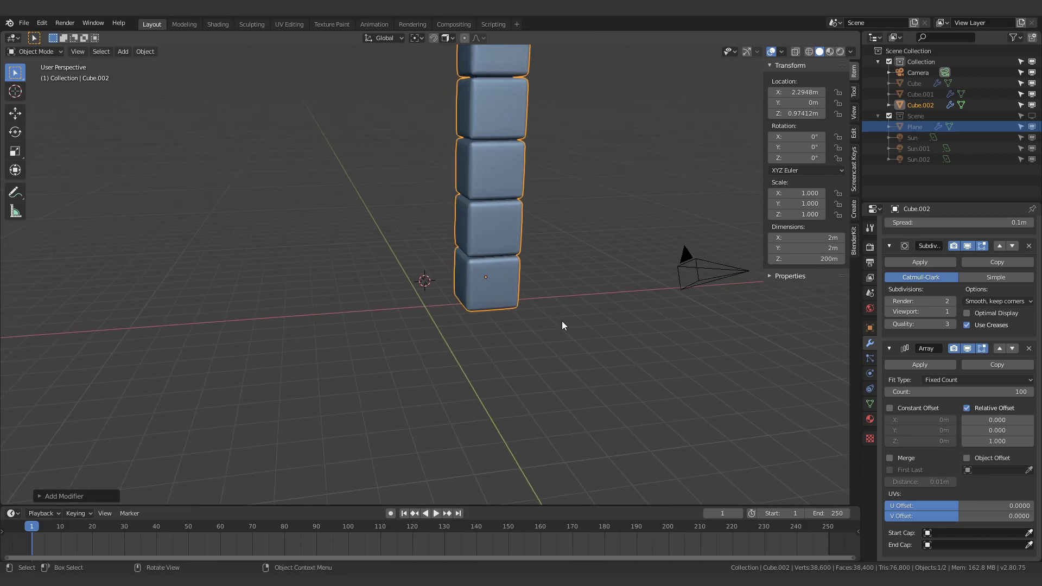
# Unhide all cubes and delete the middle cube, Cube.001
pyautogui.hotkey('alt', 'h')
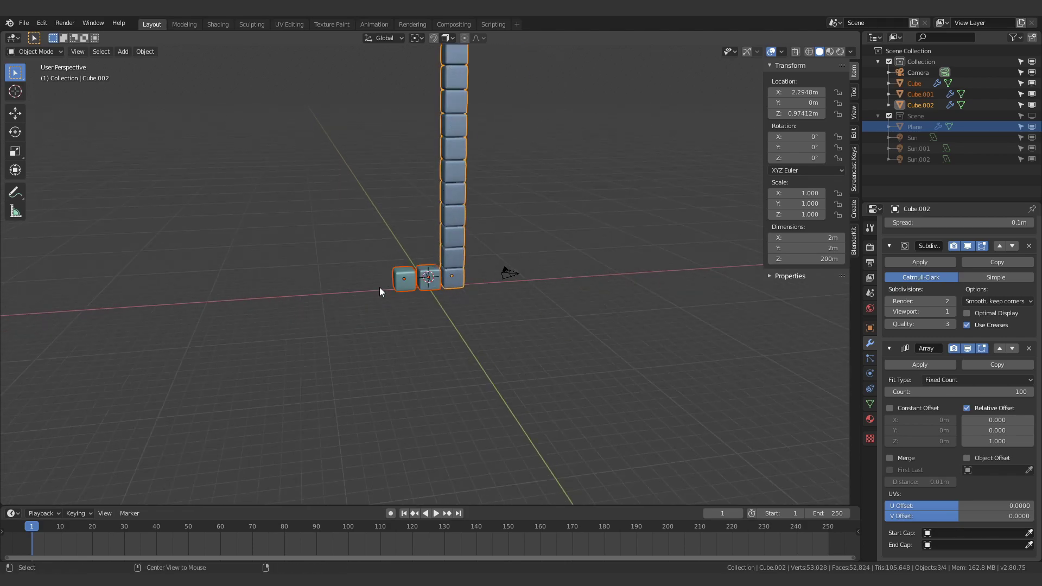
pyautogui.scroll(5, 364, 295)
pyautogui.click(349, 298)
pyautogui.moveTo(349, 298)
pyautogui.mouseDown(button='middle')
pyautogui.moveTo(466, 314)
pyautogui.moveTo(445, 281)
pyautogui.moveTo(361, 300)
pyautogui.mouseUp(button='middle')
pyautogui.scroll(4, 360, 300)
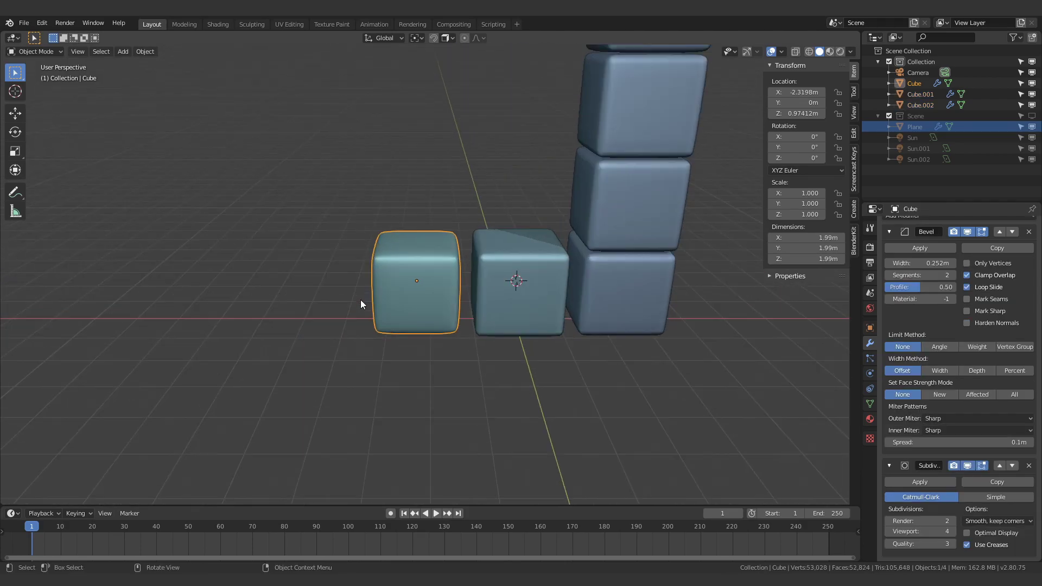
pyautogui.moveTo(407, 252); pyautogui.dragTo(380, 272, button='middle')
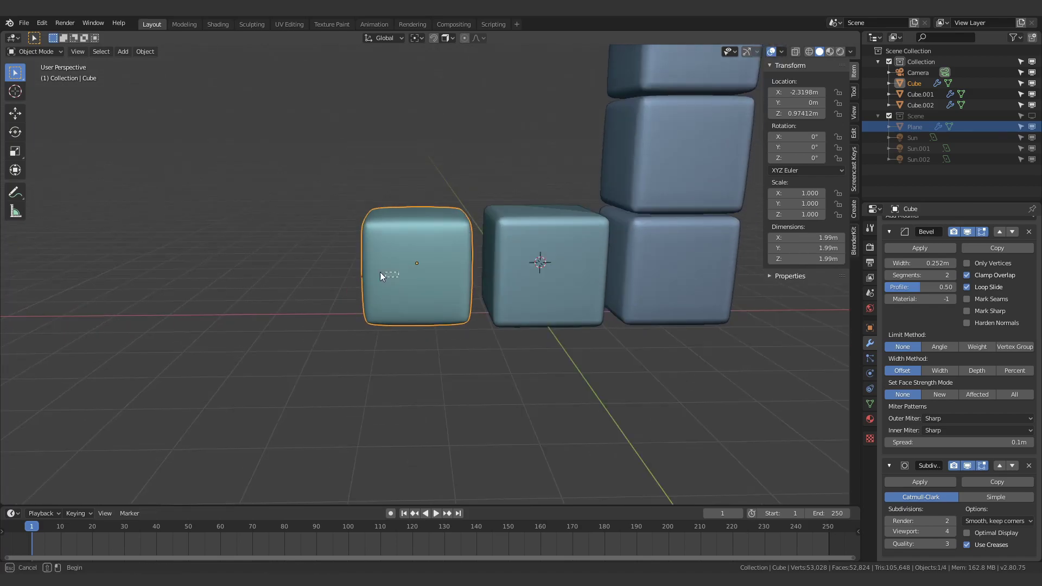
pyautogui.press('g')
pyautogui.rightClick(378, 256)
pyautogui.scroll(-3, 537, 386)
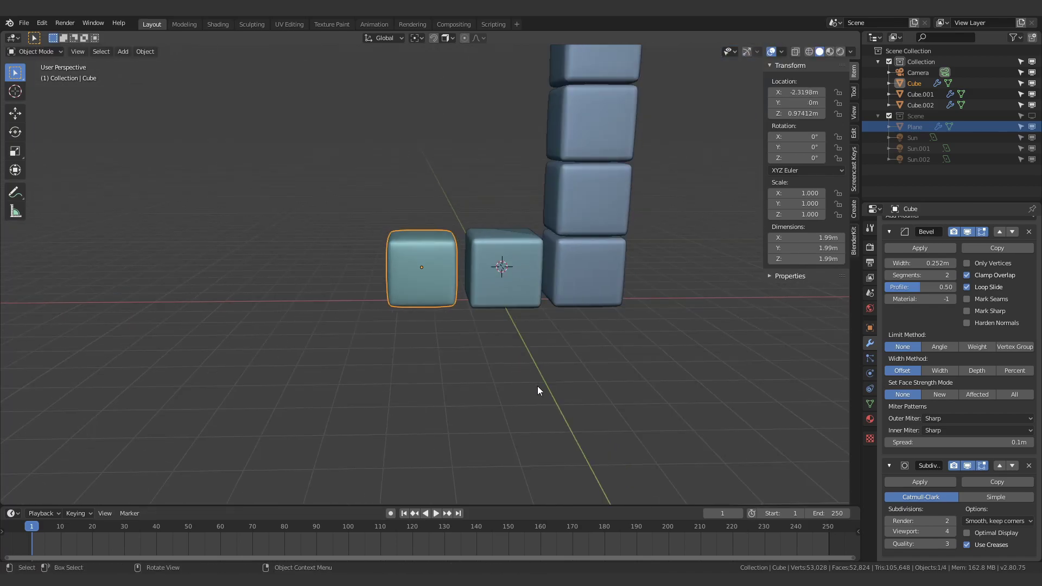
pyautogui.click(537, 386)
pyautogui.click(516, 304)
pyautogui.press('Delete')
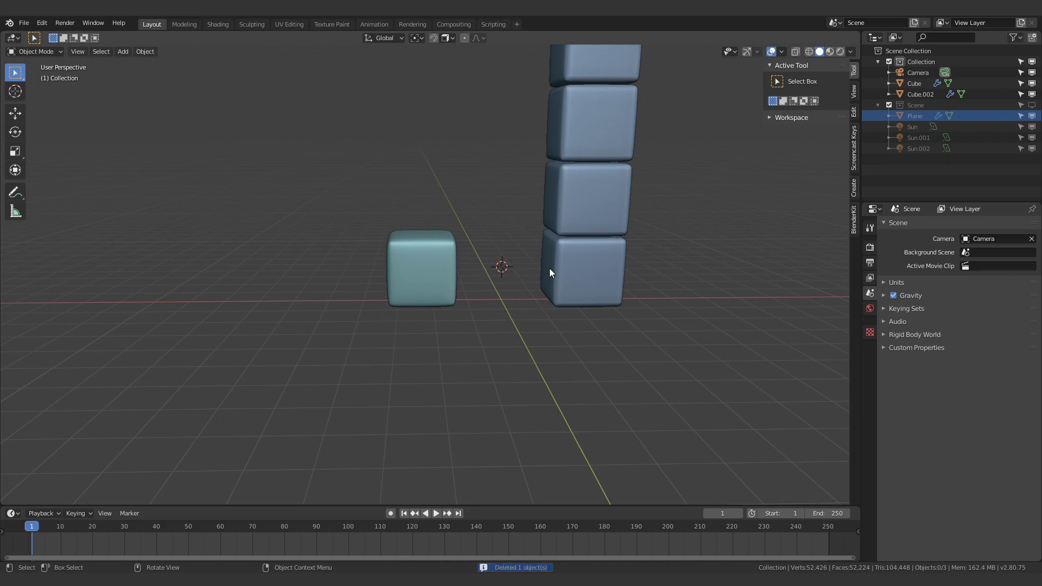
# Delete the 100-cube stack and the last cube, then show the plane and lights again
pyautogui.click(588, 279)
pyautogui.press('x')
pyautogui.click(539, 285)
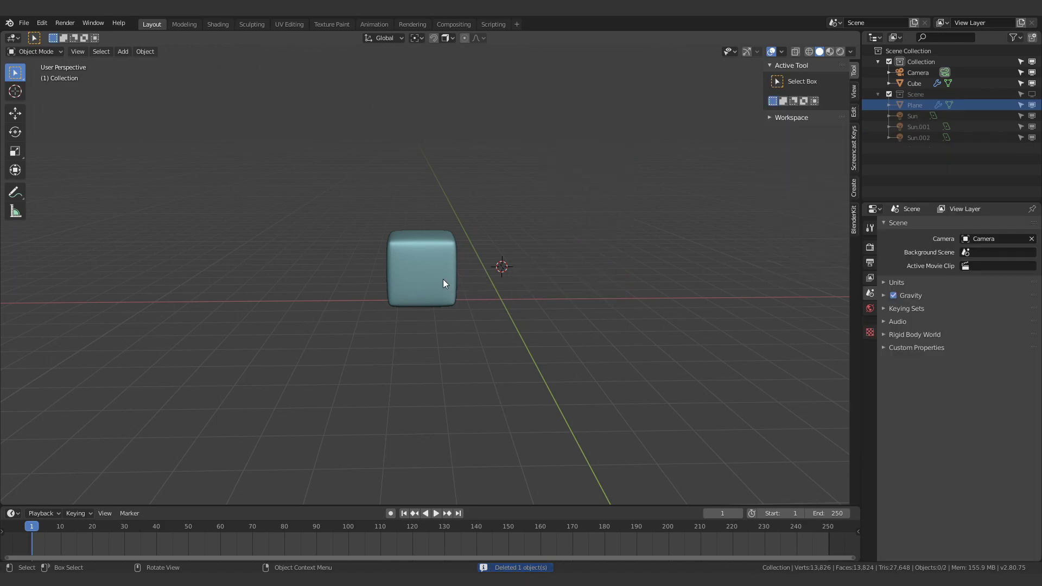
pyautogui.click(442, 278)
pyautogui.press('x')
pyautogui.click(444, 283)
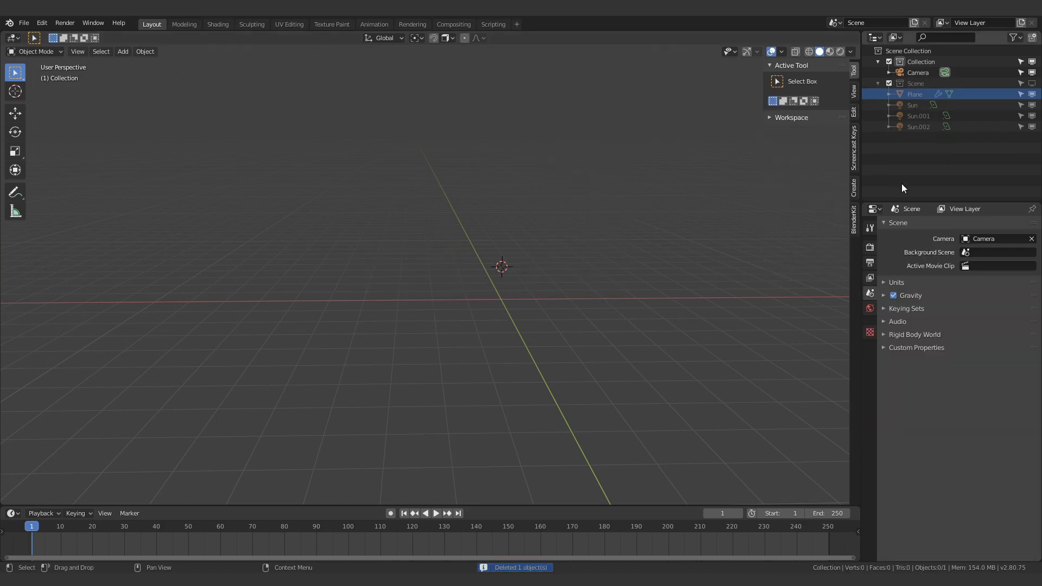
pyautogui.click(1032, 84)
pyautogui.moveTo(693, 194); pyautogui.dragTo(577, 217, button='middle')
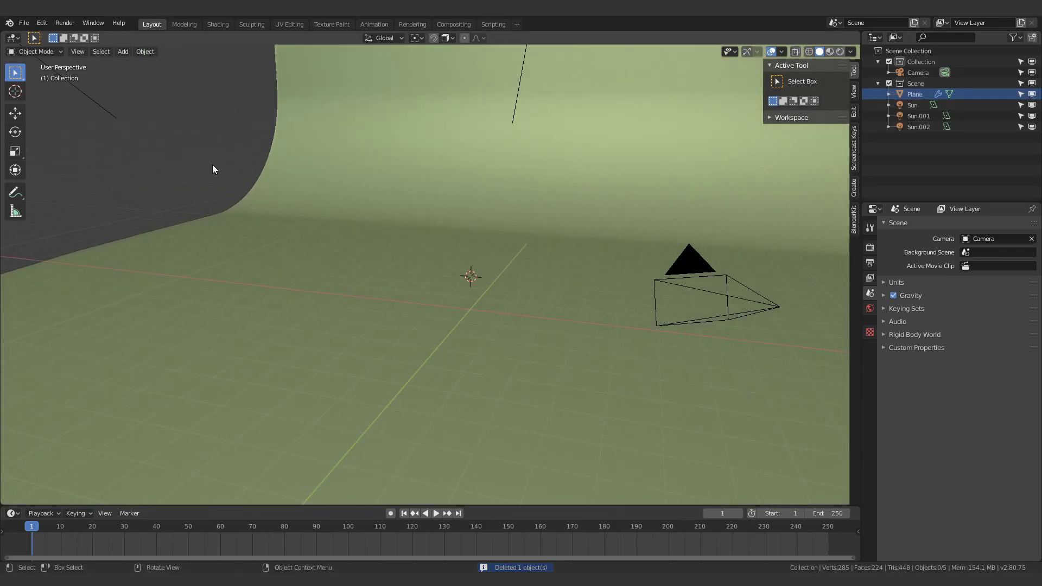
pyautogui.moveTo(228, 182); pyautogui.dragTo(287, 253, button='middle')
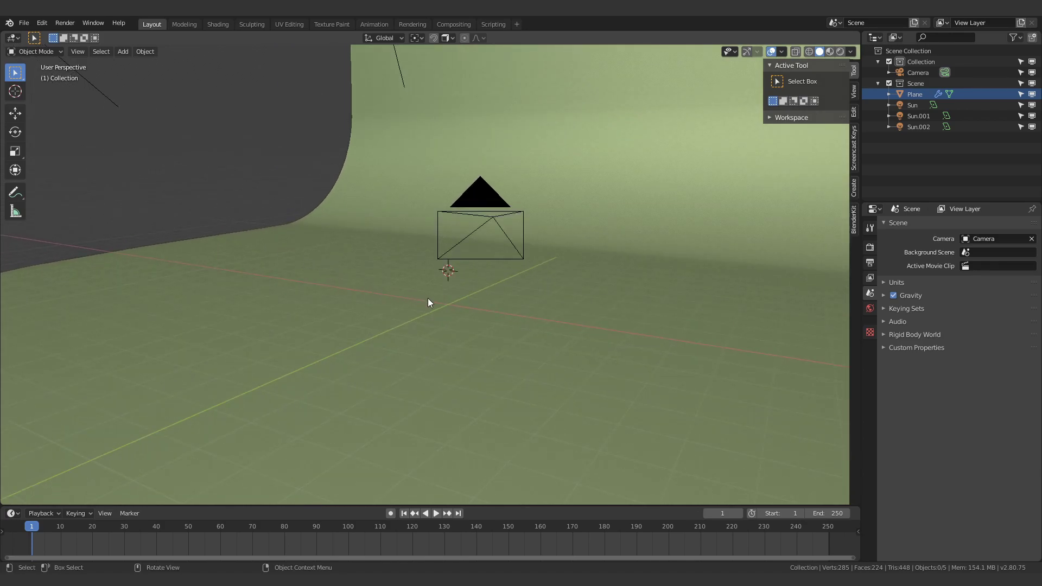
pyautogui.moveTo(428, 299); pyautogui.dragTo(486, 293, button='middle')
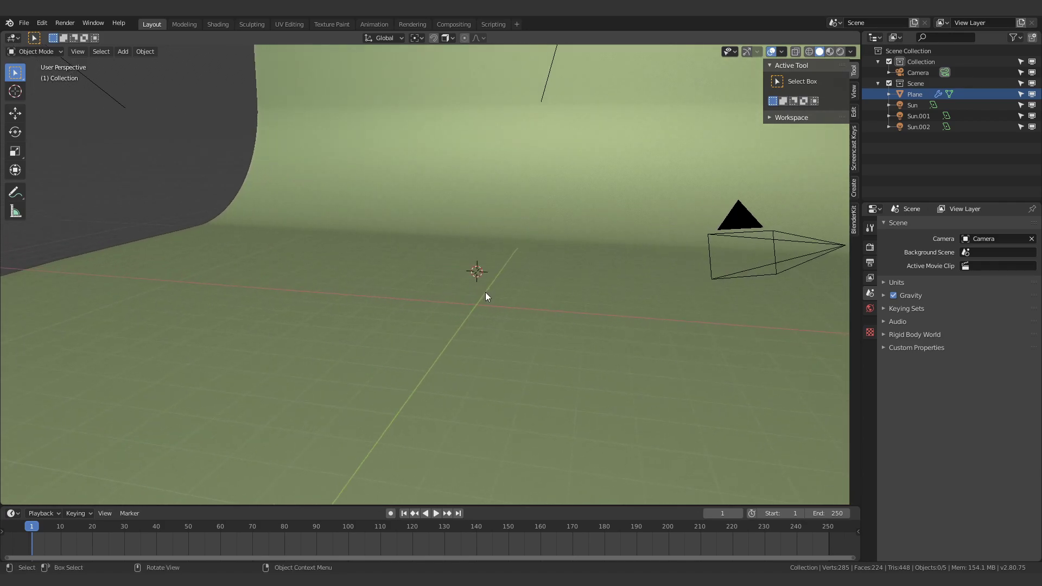